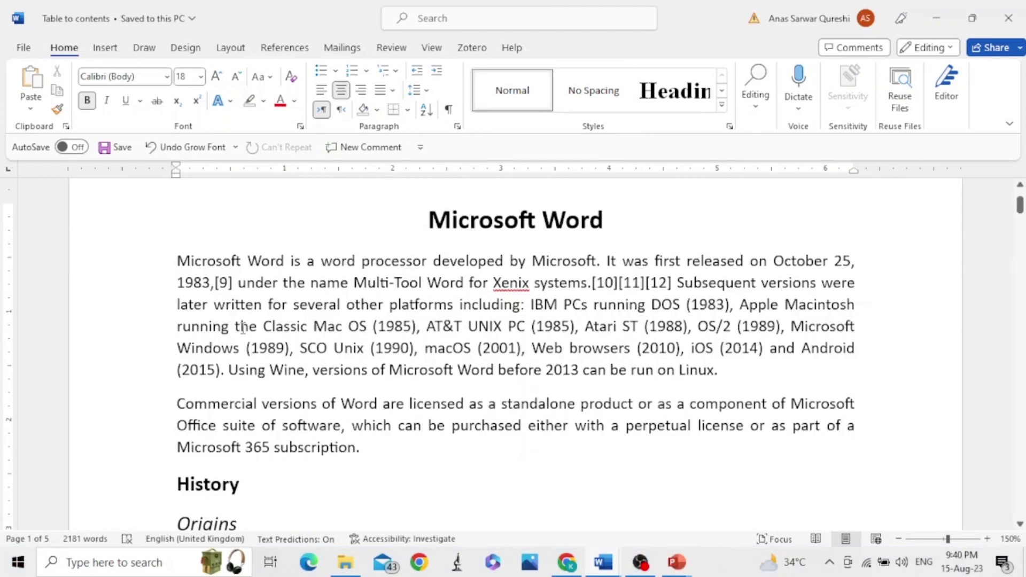
Examine the document's headings and subheadings, from "History" and "Origins" through "File formats", to see how they are formatted
{"action": "scroll", "coordinate": [242, 328], "scroll_direction": "down", "scroll_amount": 3}
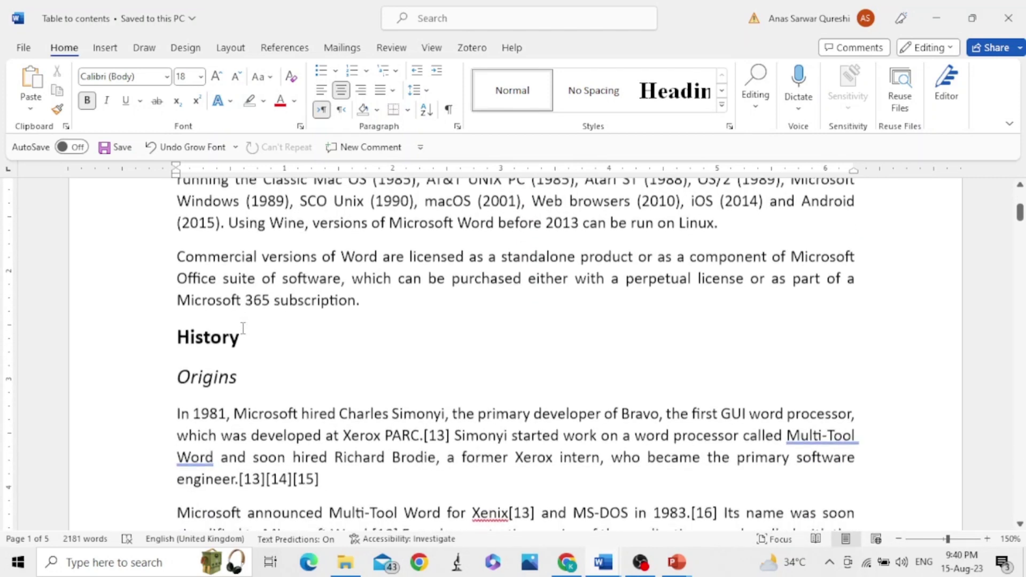
{"action": "left_click", "coordinate": [152, 340]}
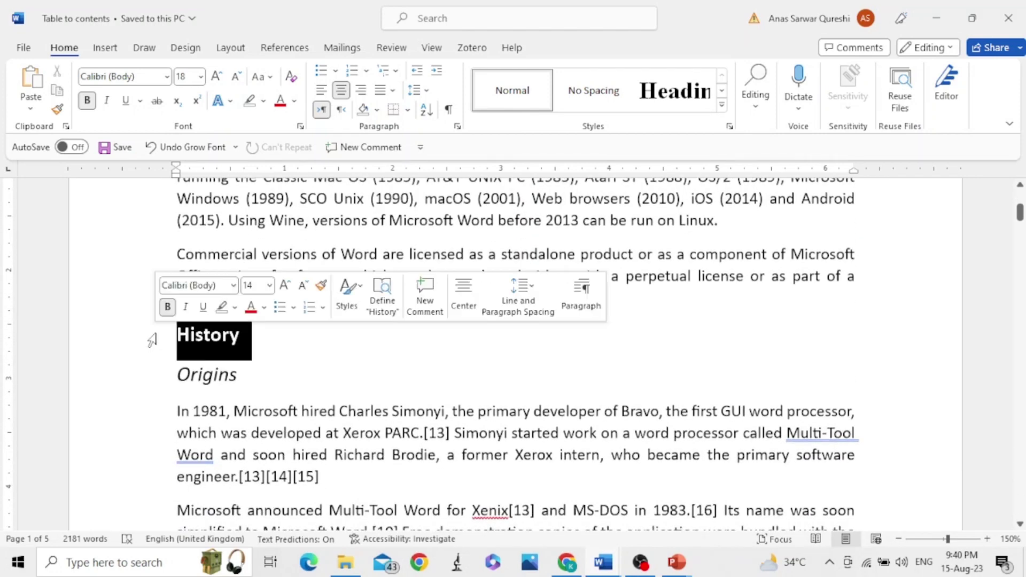
{"action": "left_click", "coordinate": [152, 383]}
{"action": "scroll", "coordinate": [152, 384], "scroll_direction": "down", "scroll_amount": 4}
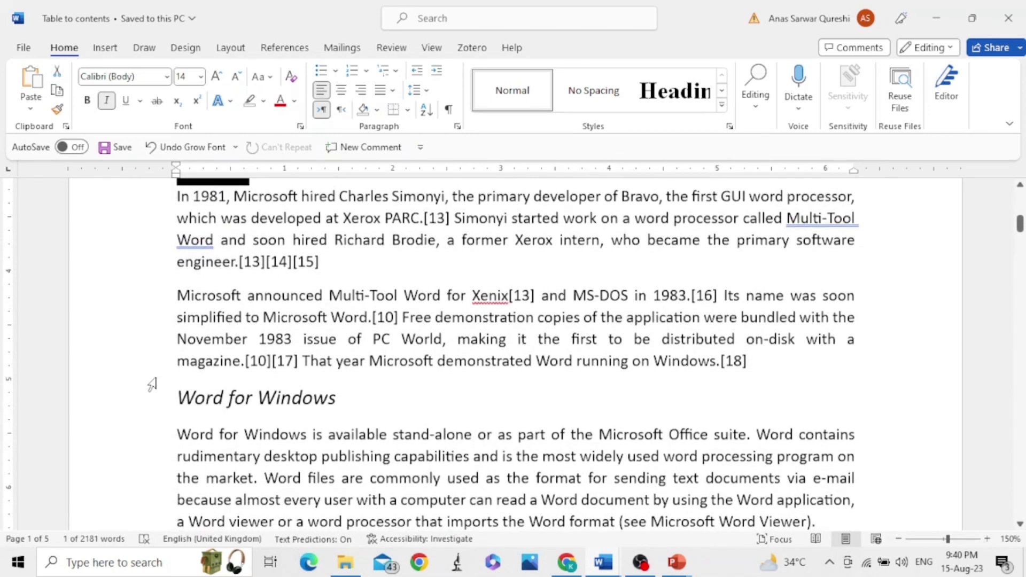
{"action": "left_click", "coordinate": [153, 384]}
{"action": "left_click", "coordinate": [152, 395]}
{"action": "scroll", "coordinate": [152, 396], "scroll_direction": "down", "scroll_amount": 5}
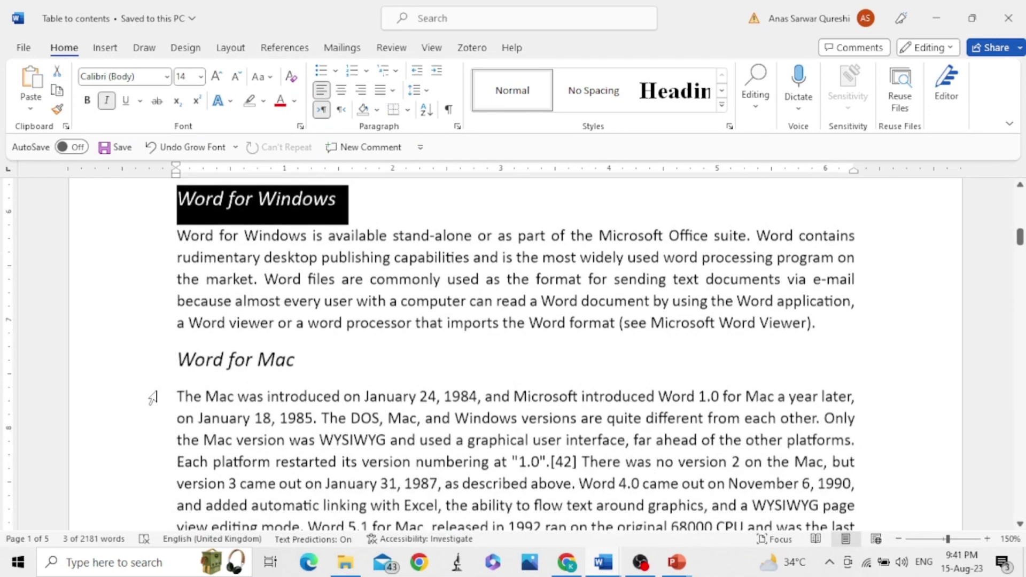
{"action": "scroll", "coordinate": [152, 397], "scroll_direction": "down", "scroll_amount": 15}
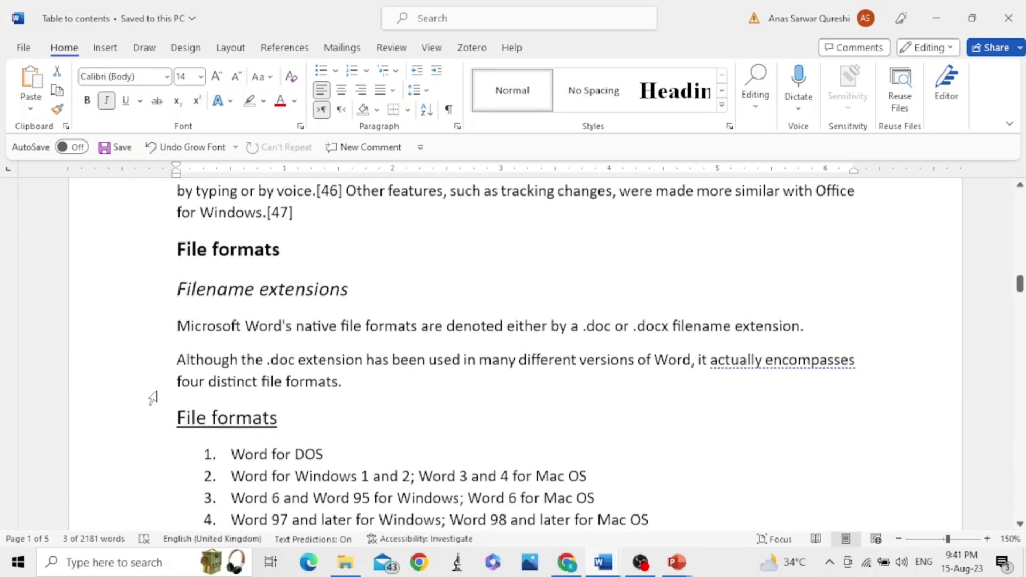
{"action": "left_click", "coordinate": [146, 261]}
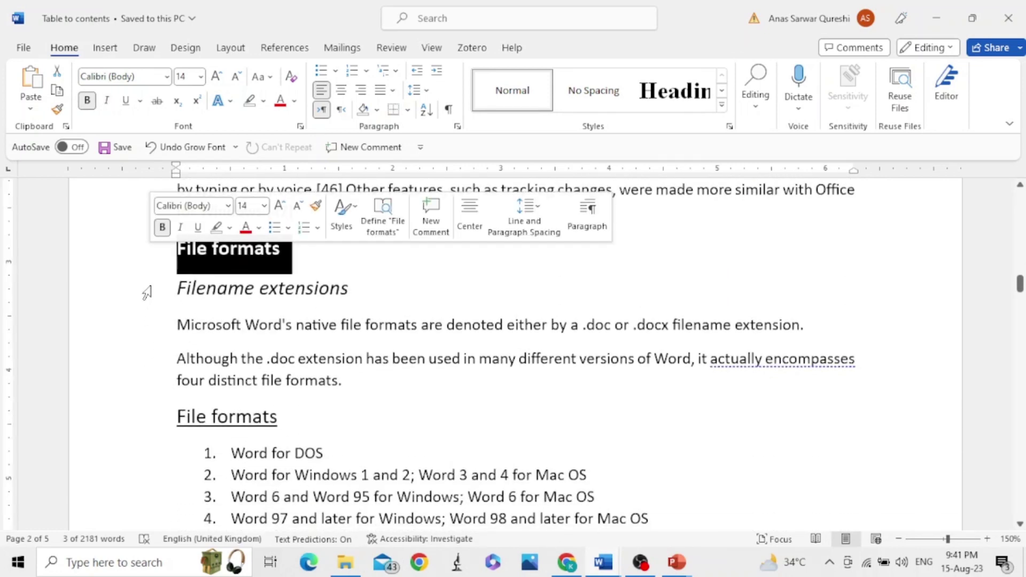
{"action": "left_click", "coordinate": [145, 293]}
{"action": "left_click", "coordinate": [151, 421]}
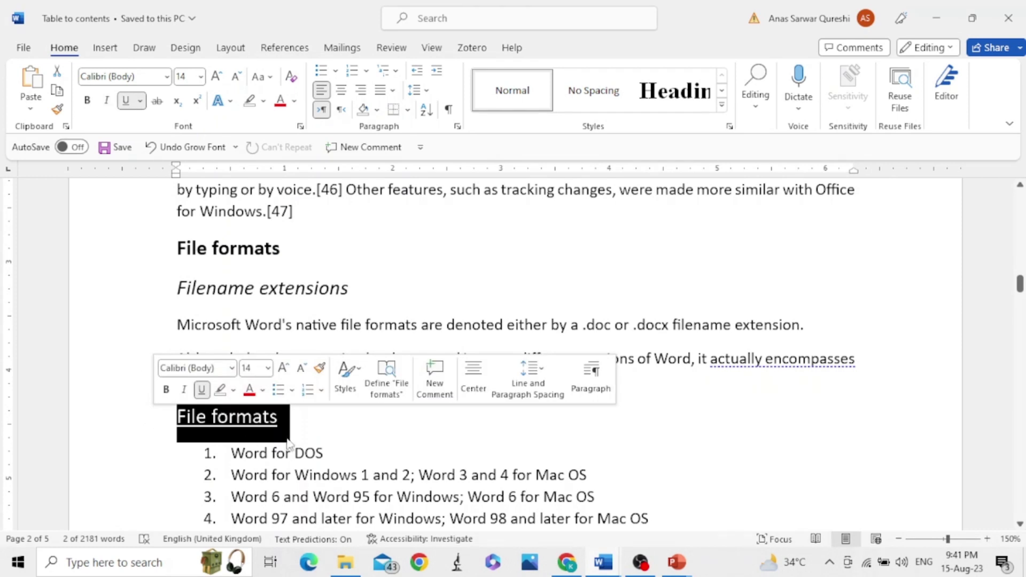
{"action": "left_click", "coordinate": [321, 436]}
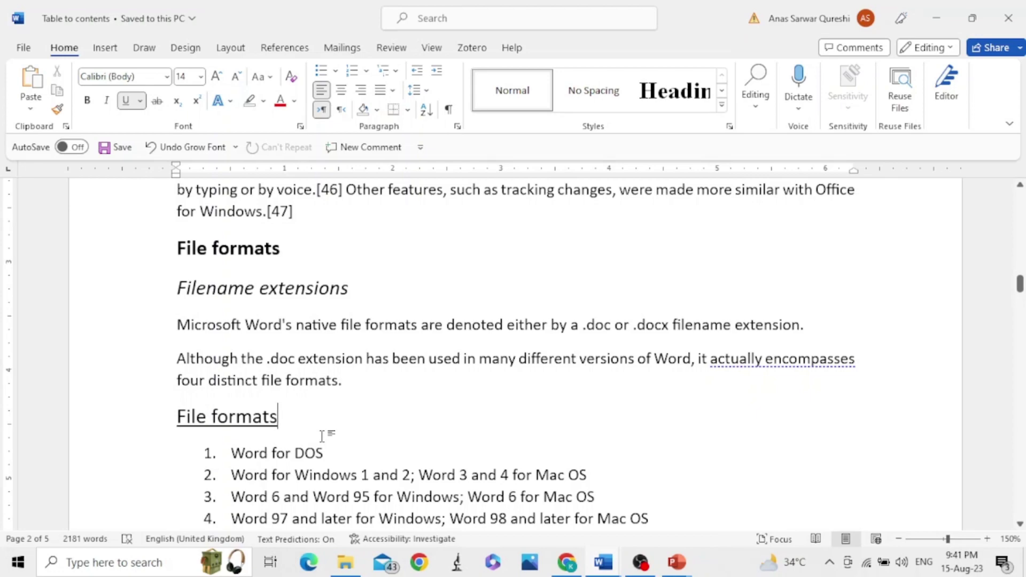
{"action": "scroll", "coordinate": [322, 436], "scroll_direction": "down", "scroll_amount": 10}
{"action": "scroll", "coordinate": [324, 436], "scroll_direction": "up", "scroll_amount": 20}
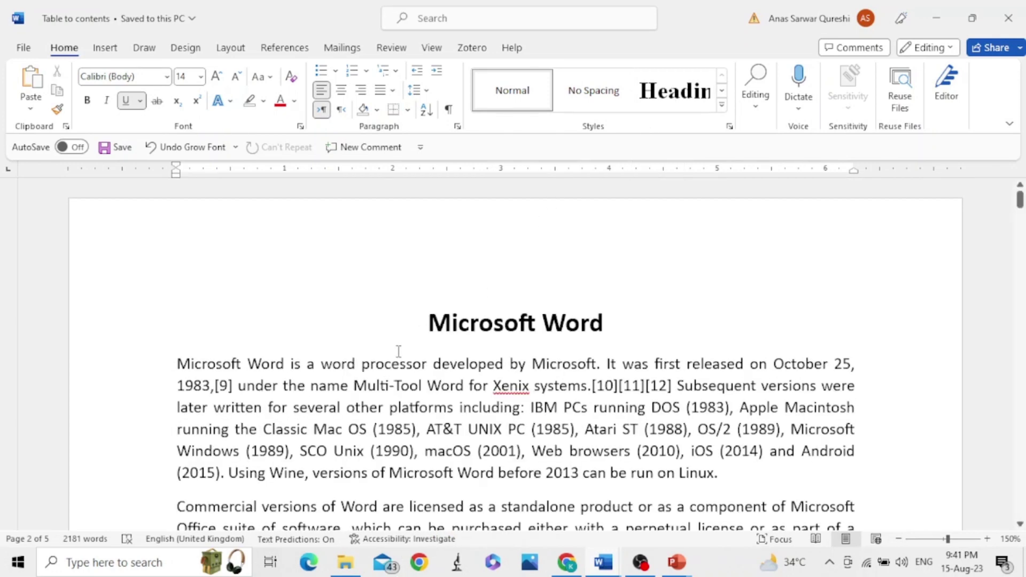
Apply the Heading 1 style to the "History" heading
{"action": "scroll", "coordinate": [405, 345], "scroll_direction": "down", "scroll_amount": 5}
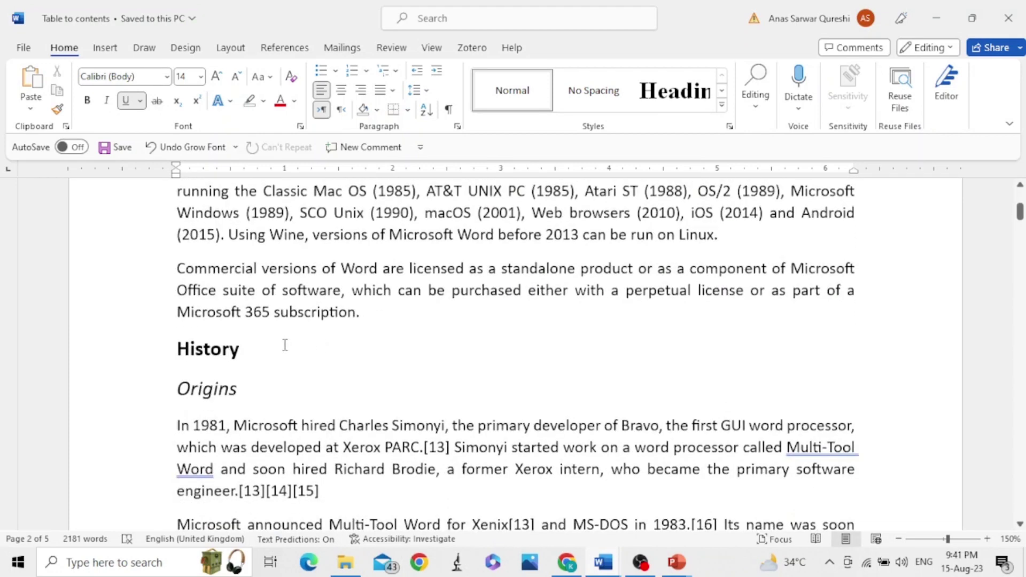
{"action": "left_click", "coordinate": [126, 362]}
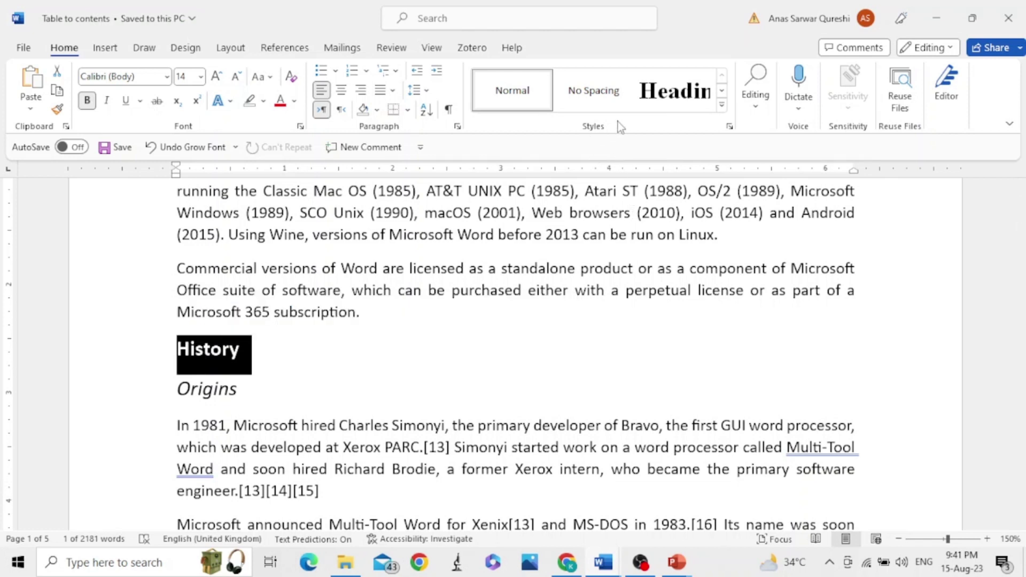
{"action": "left_click", "coordinate": [680, 95]}
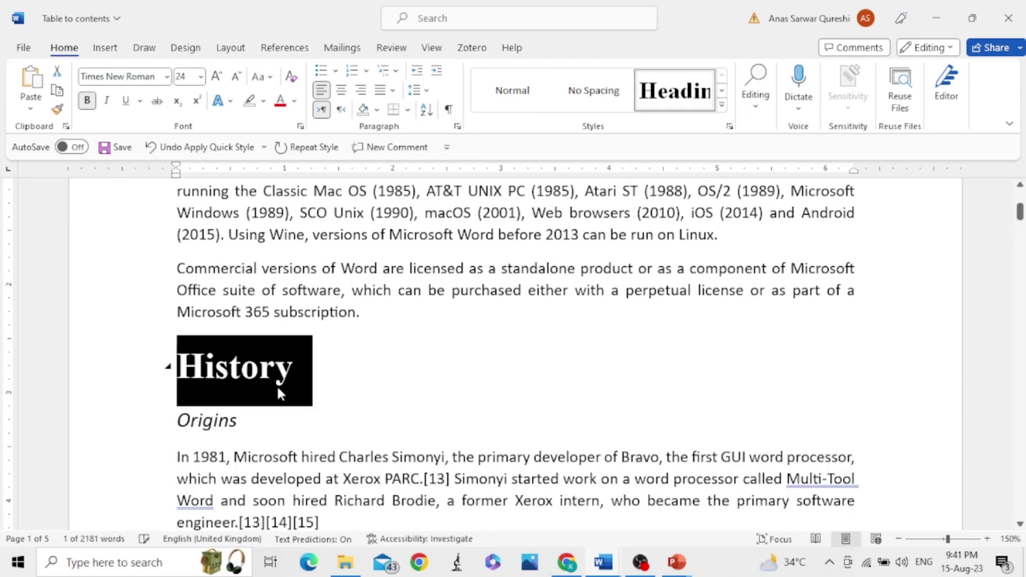
Apply the Heading 2 style to the "Origins" subheading
{"action": "scroll", "coordinate": [328, 455], "scroll_direction": "down", "scroll_amount": 4}
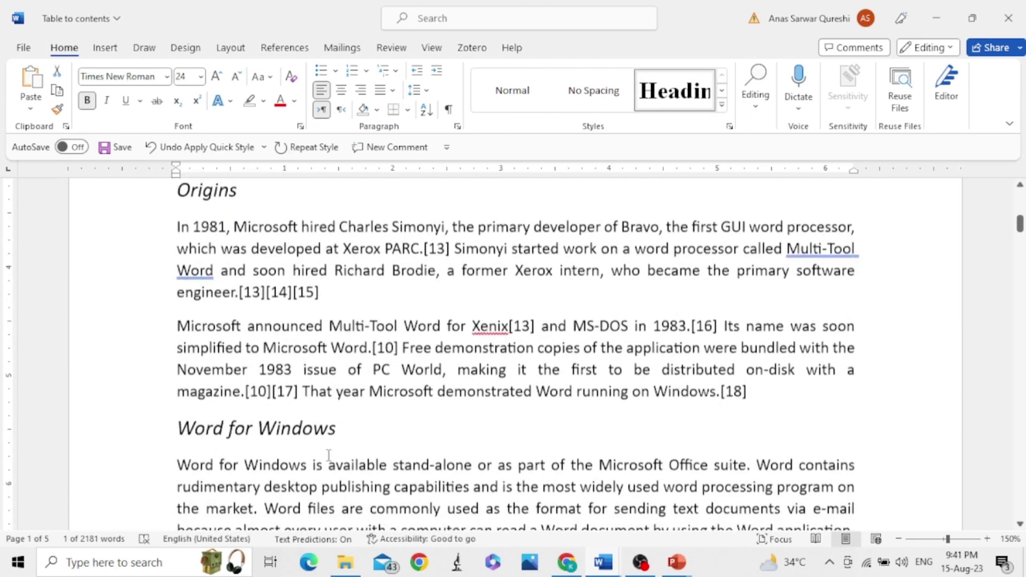
{"action": "left_click", "coordinate": [147, 211]}
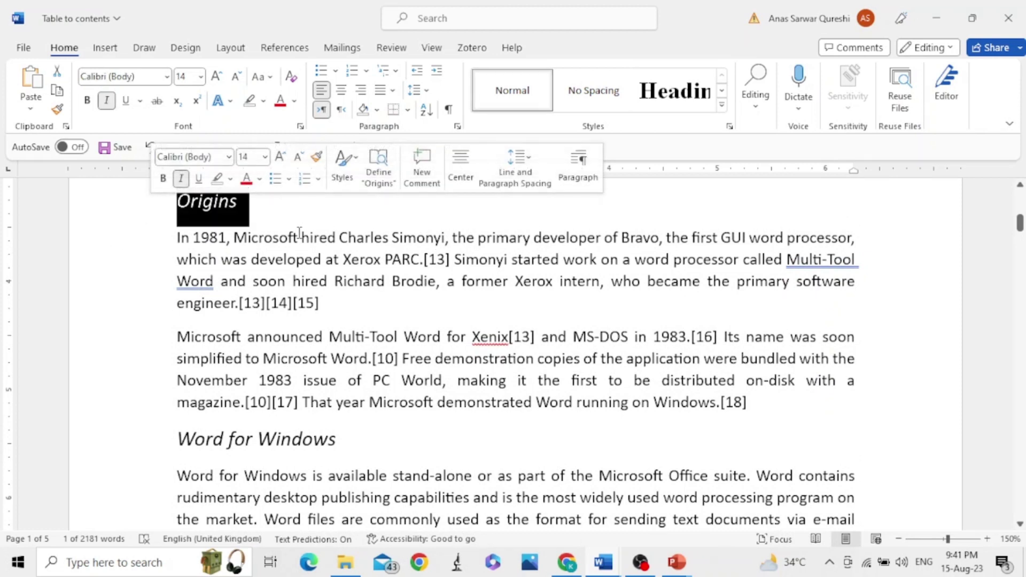
{"action": "left_click", "coordinate": [723, 107]}
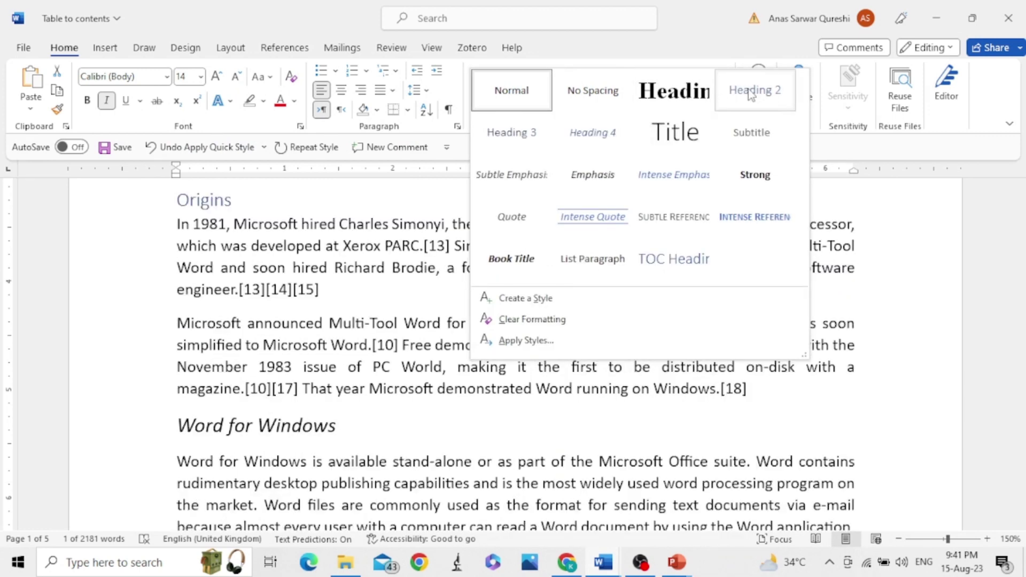
{"action": "left_click", "coordinate": [751, 91]}
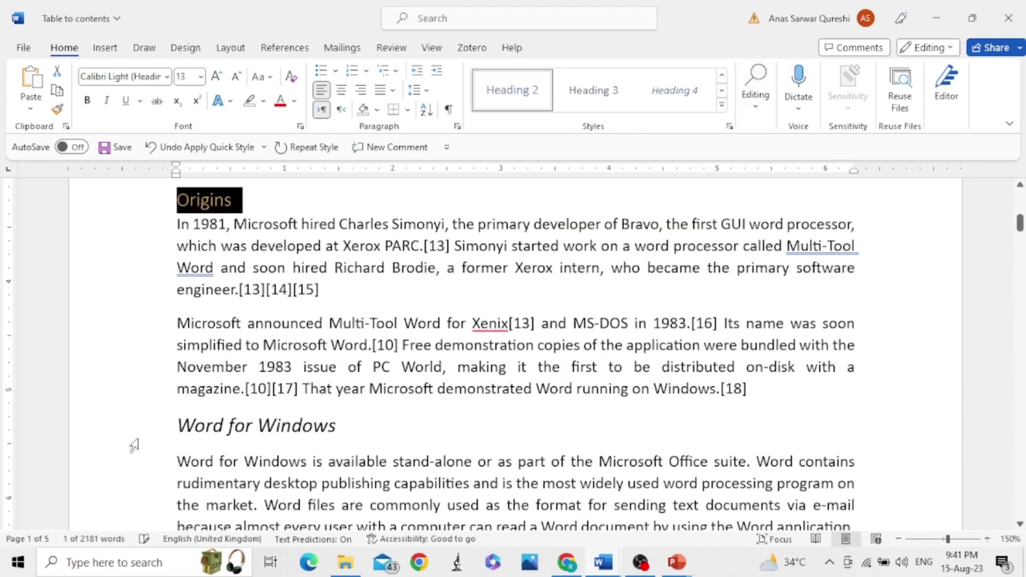
Apply the Heading 2 style to the "Word for Windows" and "Word for Mac" subheadings
{"action": "left_click", "coordinate": [149, 435]}
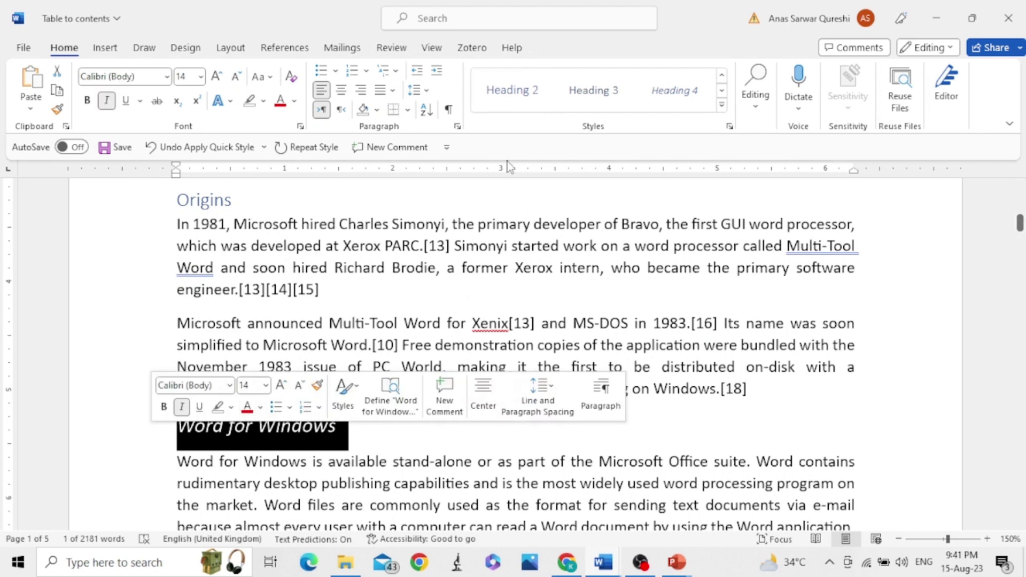
{"action": "left_click", "coordinate": [505, 89]}
{"action": "scroll", "coordinate": [434, 357], "scroll_direction": "down", "scroll_amount": 1}
{"action": "scroll", "coordinate": [434, 357], "scroll_direction": "down", "scroll_amount": 4}
{"action": "left_click", "coordinate": [131, 276]}
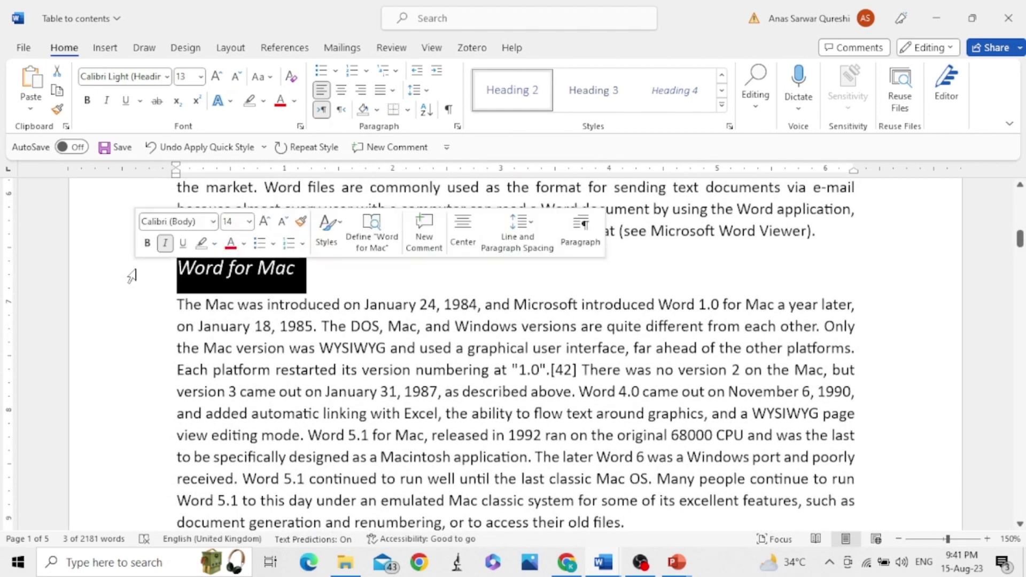
{"action": "left_click", "coordinate": [505, 91]}
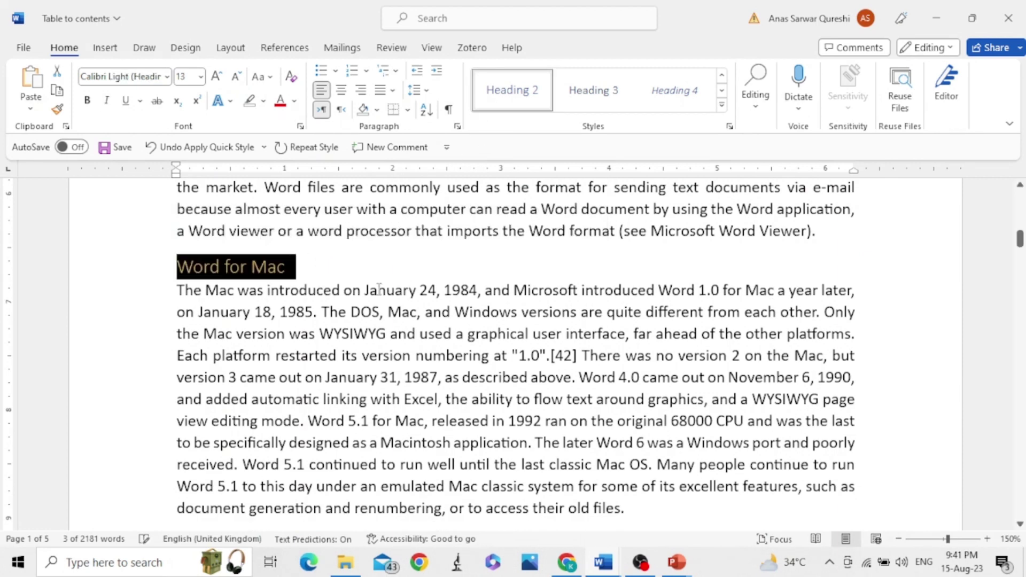
Apply the Heading 1 style to the bold "File formats" heading on page 2
{"action": "scroll", "coordinate": [379, 289], "scroll_direction": "down", "scroll_amount": 15}
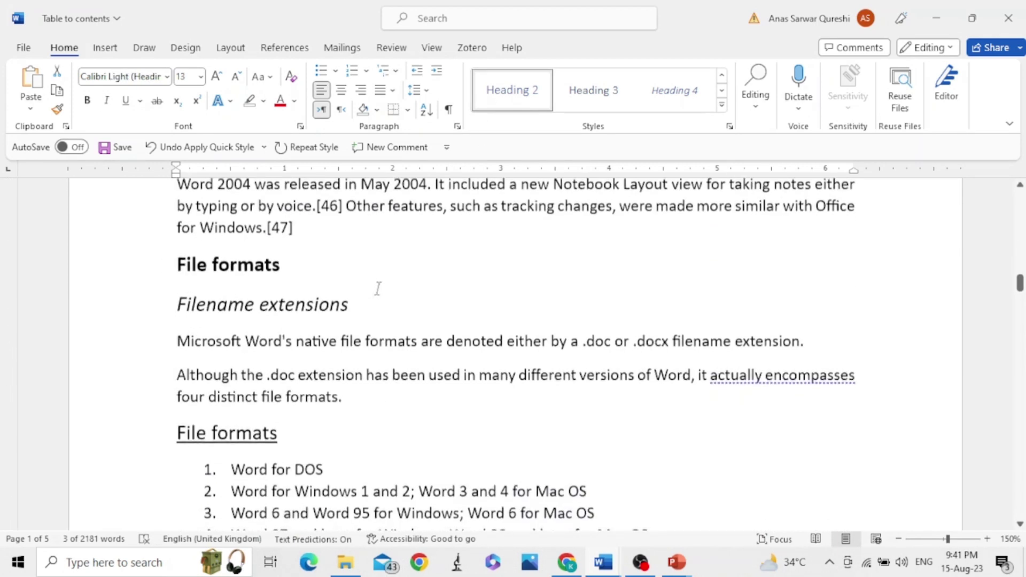
{"action": "left_click", "coordinate": [136, 263]}
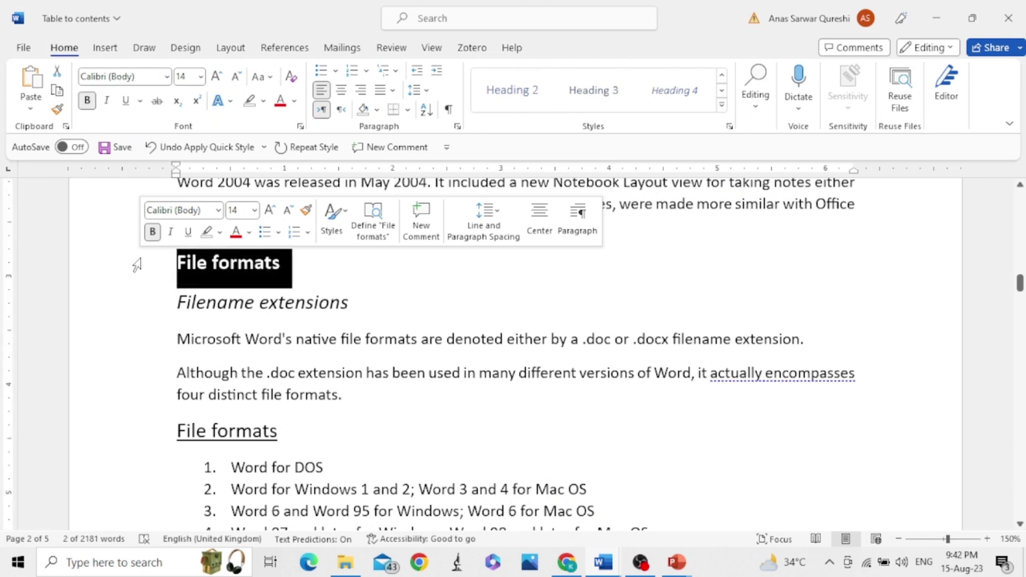
{"action": "left_click", "coordinate": [721, 105]}
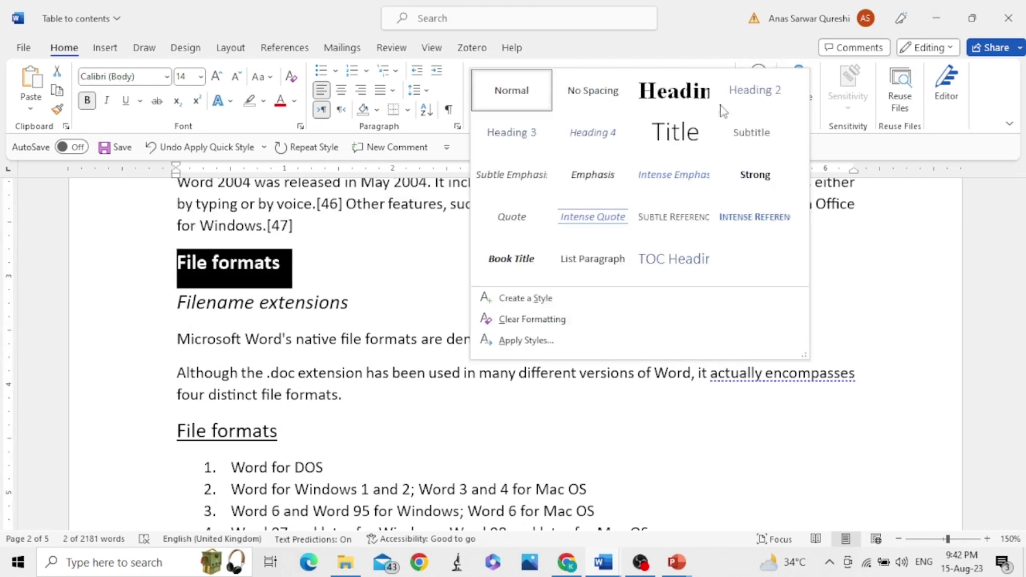
{"action": "left_click", "coordinate": [682, 107]}
{"action": "left_click", "coordinate": [237, 314]}
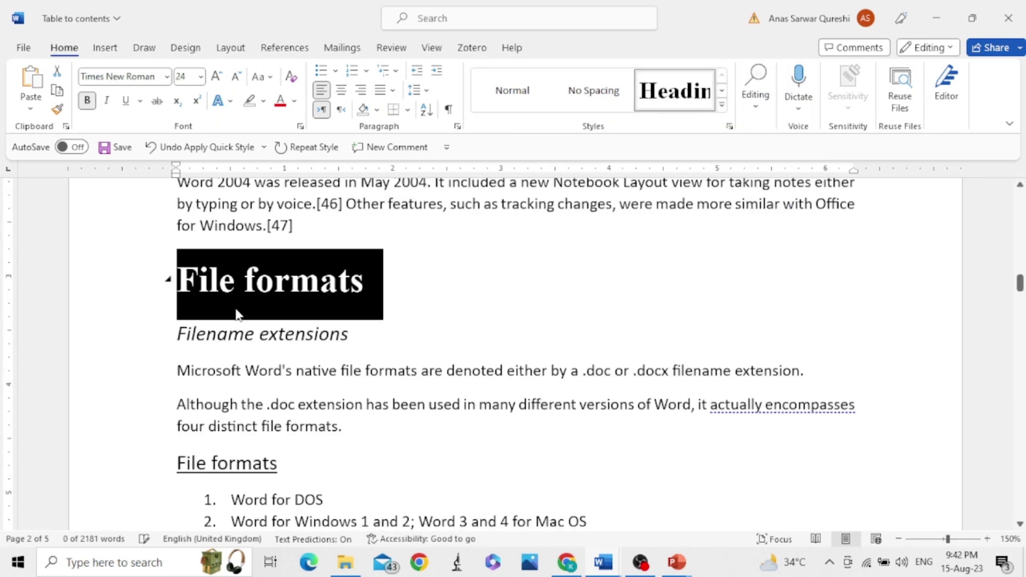
Apply the Heading 2 style to the "Filename extensions" subheading
{"action": "left_click", "coordinate": [134, 348]}
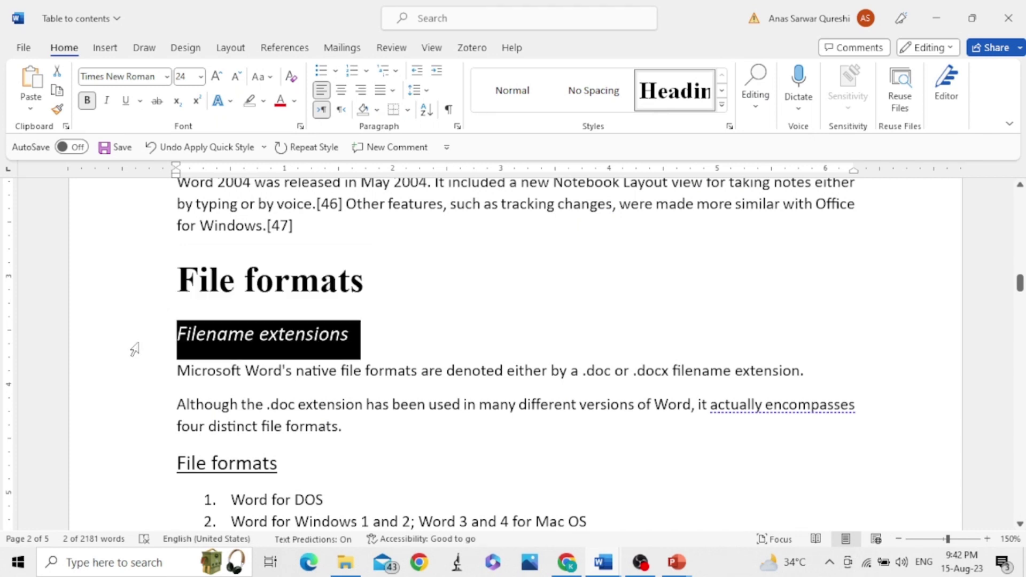
{"action": "left_click", "coordinate": [722, 114]}
{"action": "left_click", "coordinate": [748, 89]}
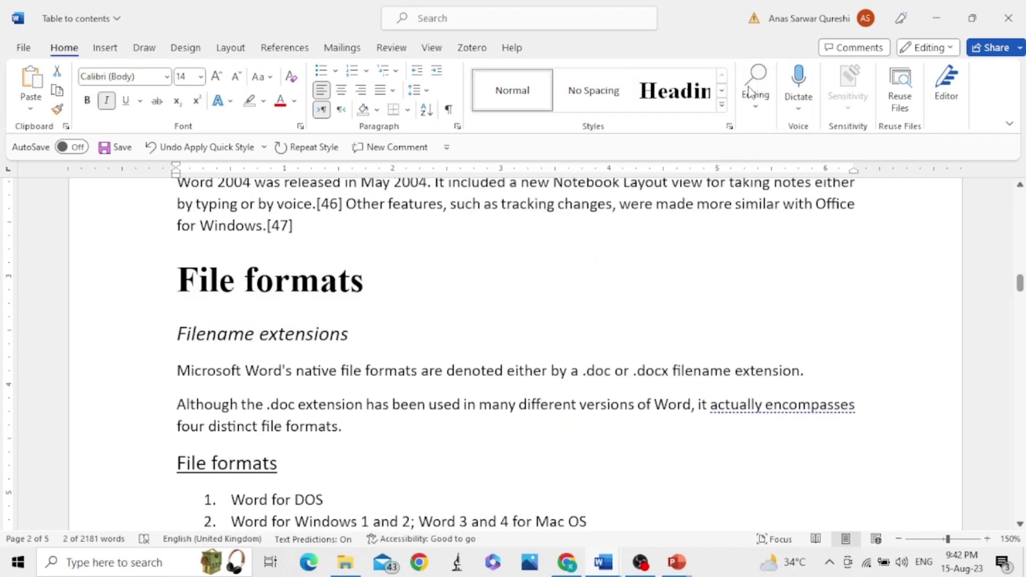
Apply the Heading 3 style to the underlined "File formats" subheading and select the "Newer version" subheading
{"action": "left_click", "coordinate": [146, 456]}
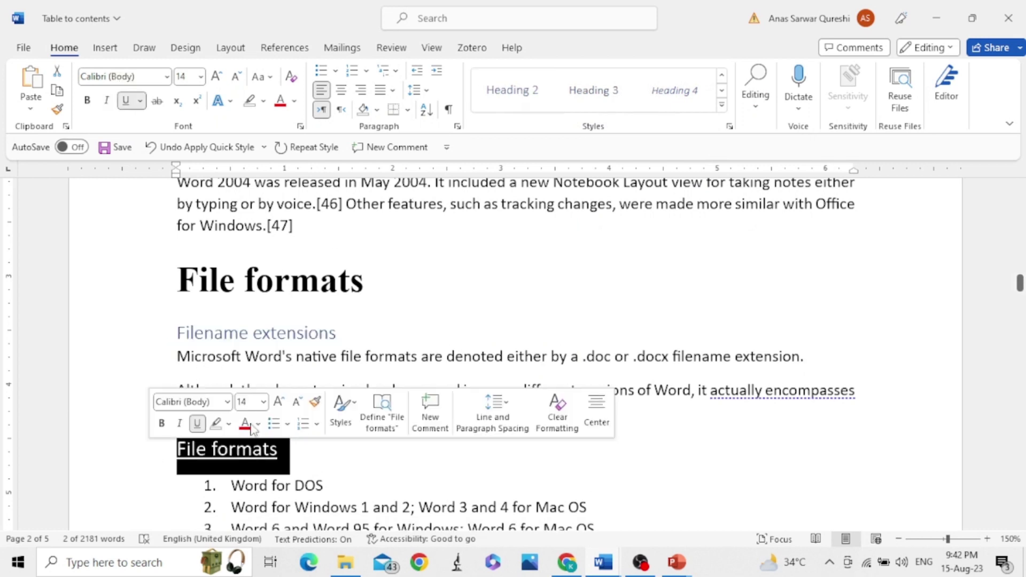
{"action": "left_click", "coordinate": [590, 104]}
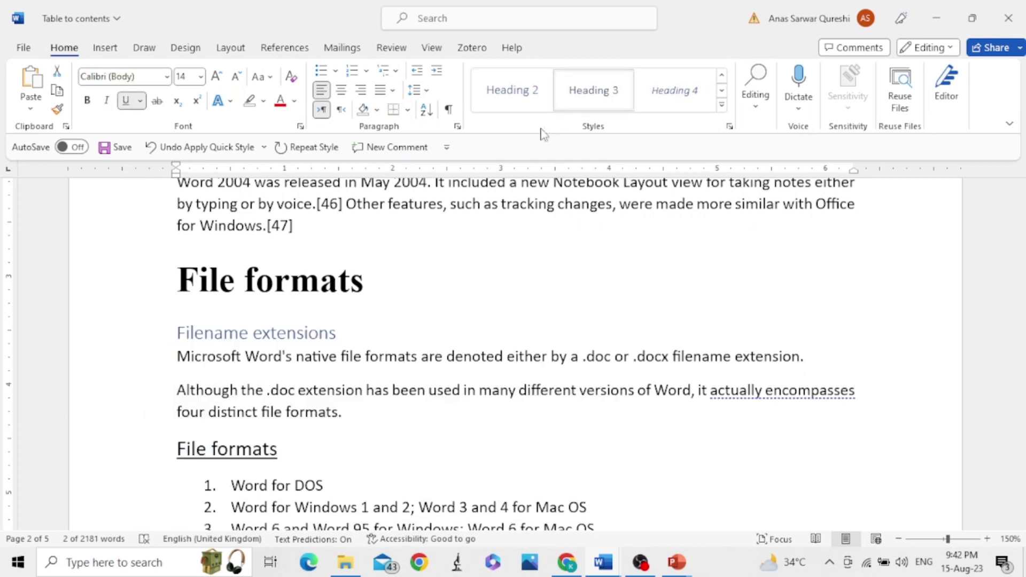
{"action": "scroll", "coordinate": [444, 361], "scroll_direction": "down", "scroll_amount": 5}
{"action": "scroll", "coordinate": [443, 362], "scroll_direction": "down", "scroll_amount": 1}
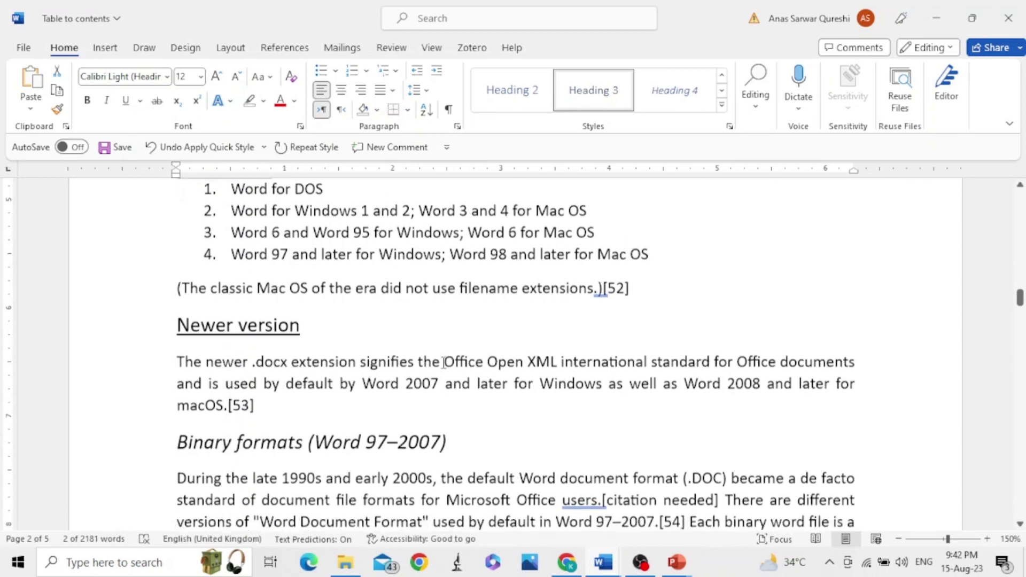
{"action": "left_click", "coordinate": [145, 323]}
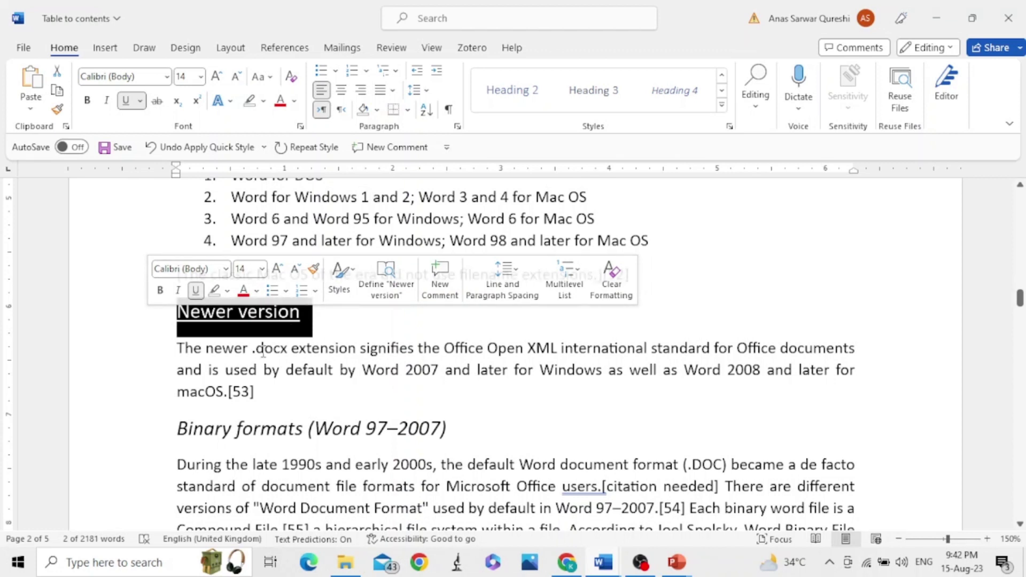
Apply the Heading 2 style to the "Binary formats (Word 97–2007)" and "XML Document (Word 2003)" subheadings
{"action": "left_click", "coordinate": [146, 435]}
{"action": "left_click", "coordinate": [484, 106]}
{"action": "scroll", "coordinate": [376, 322], "scroll_direction": "down", "scroll_amount": 7}
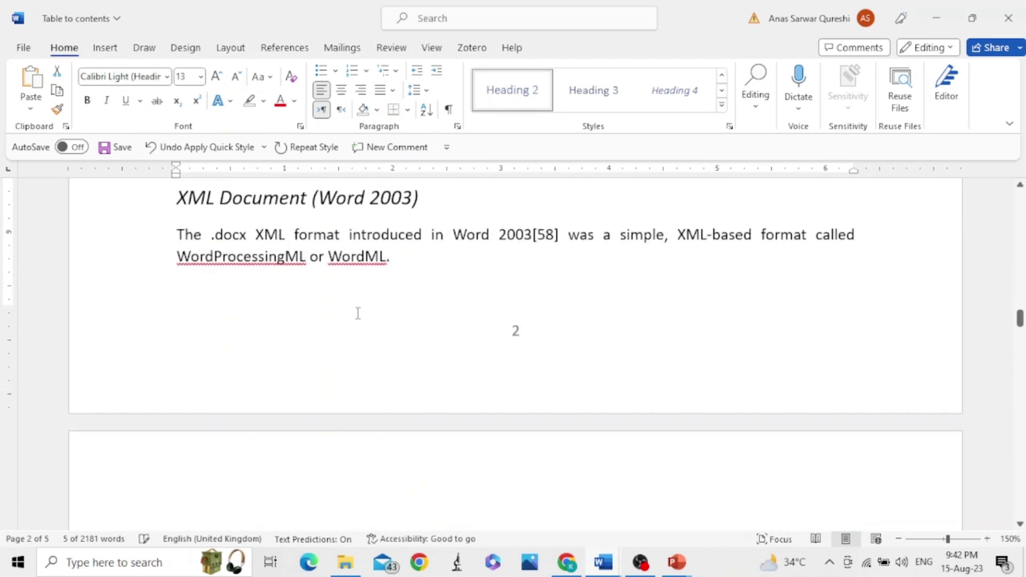
{"action": "left_click", "coordinate": [144, 199]}
{"action": "left_click", "coordinate": [505, 91]}
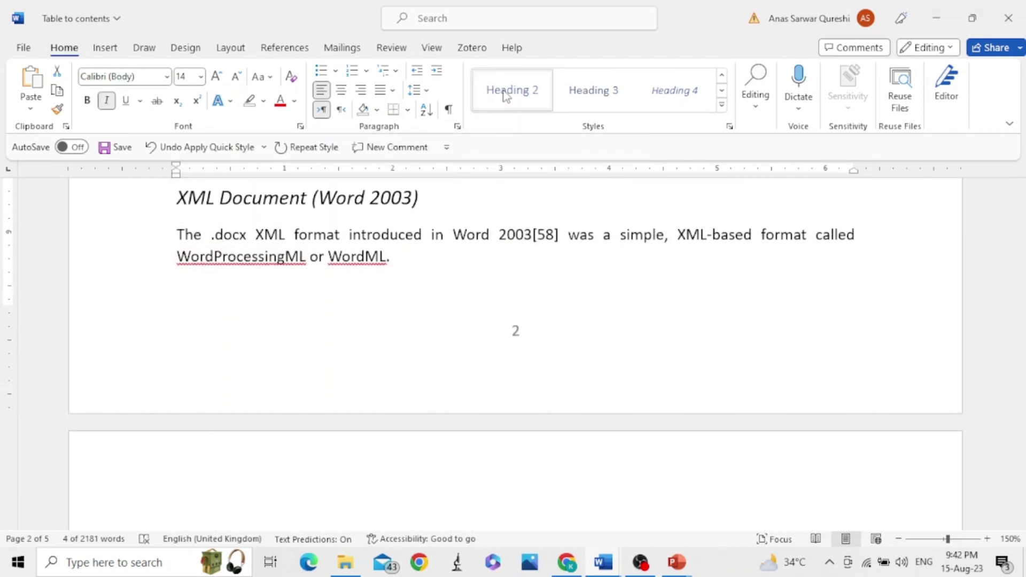
Apply the Heading 2 style to the "Third-party formats" subheading on page 3
{"action": "scroll", "coordinate": [370, 295], "scroll_direction": "down", "scroll_amount": 7}
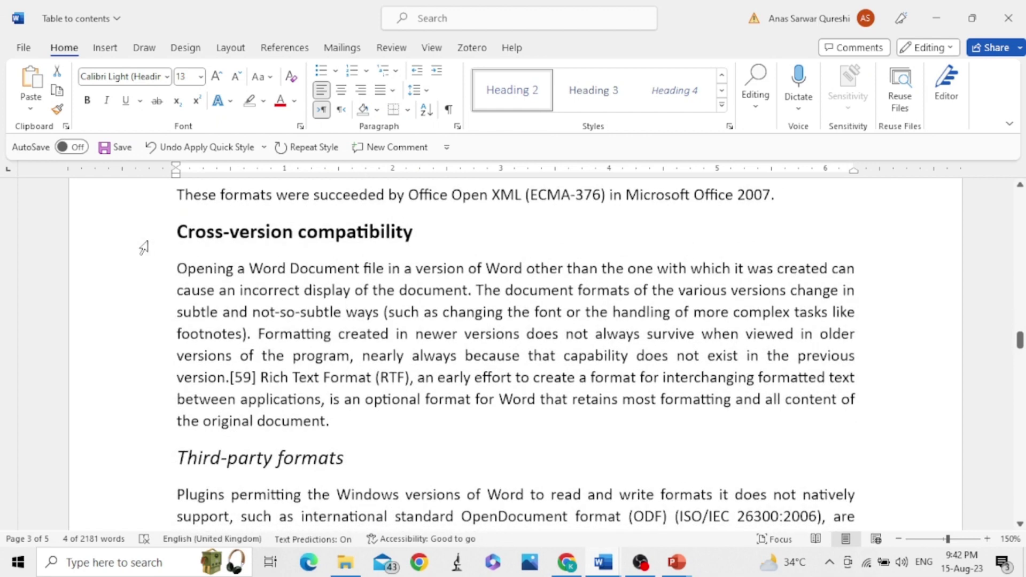
{"action": "left_click", "coordinate": [144, 455]}
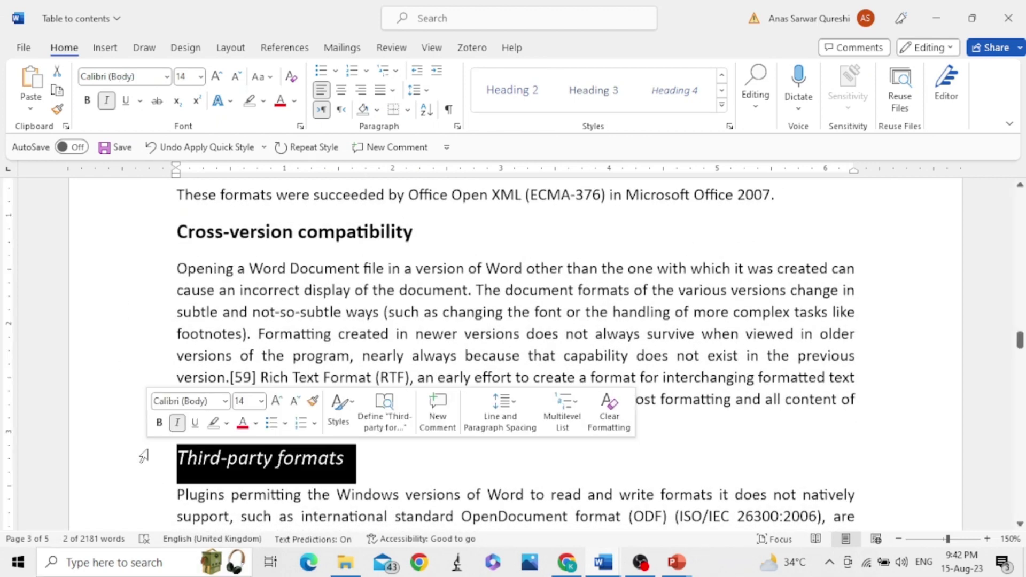
{"action": "left_click", "coordinate": [533, 85]}
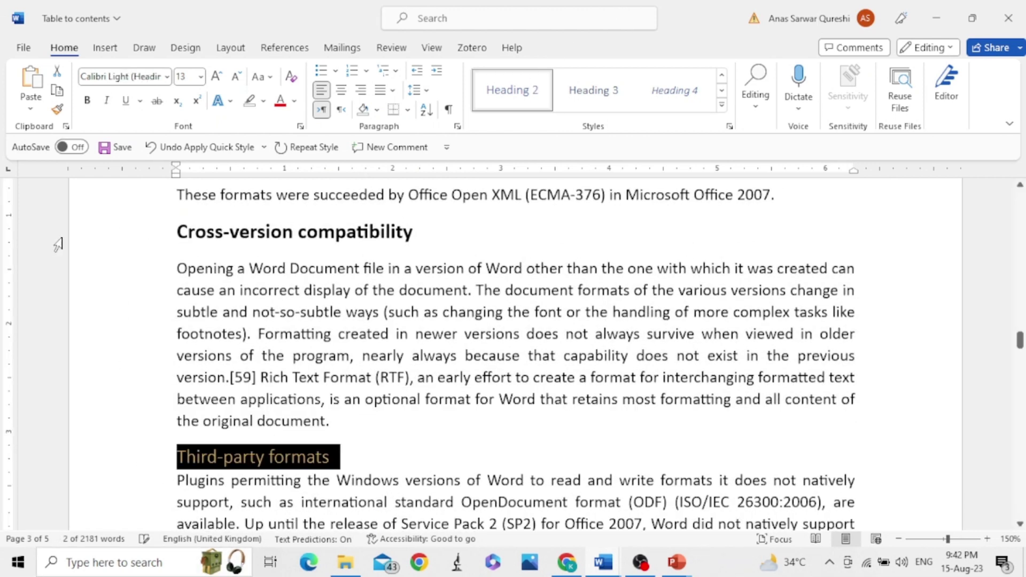
Apply the Heading 1 style to the "Cross-version compatibility" and "Features and flaws" headings
{"action": "left_click", "coordinate": [110, 233]}
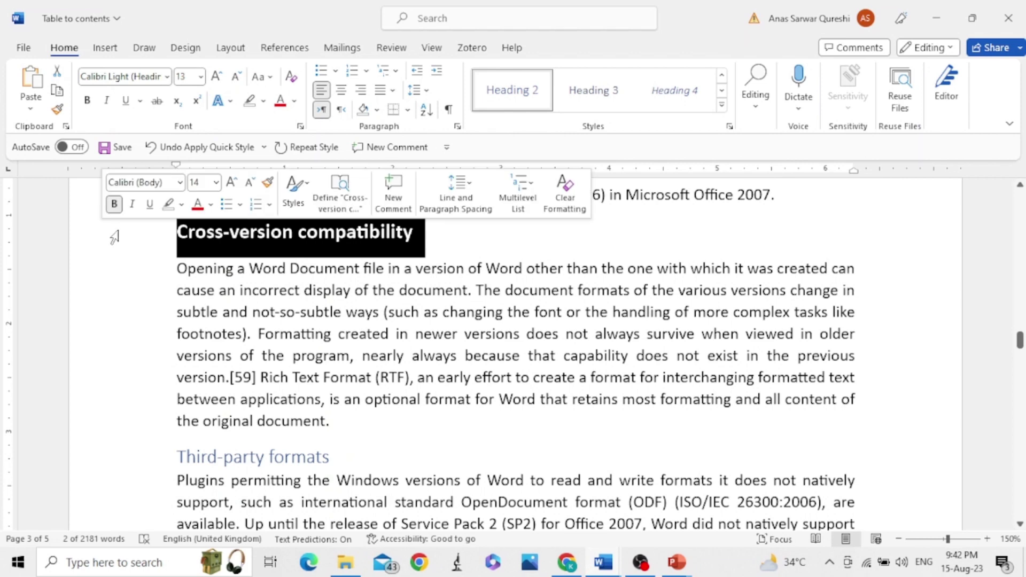
{"action": "left_click", "coordinate": [721, 75]}
{"action": "left_click", "coordinate": [675, 91]}
{"action": "scroll", "coordinate": [433, 340], "scroll_direction": "down", "scroll_amount": 5}
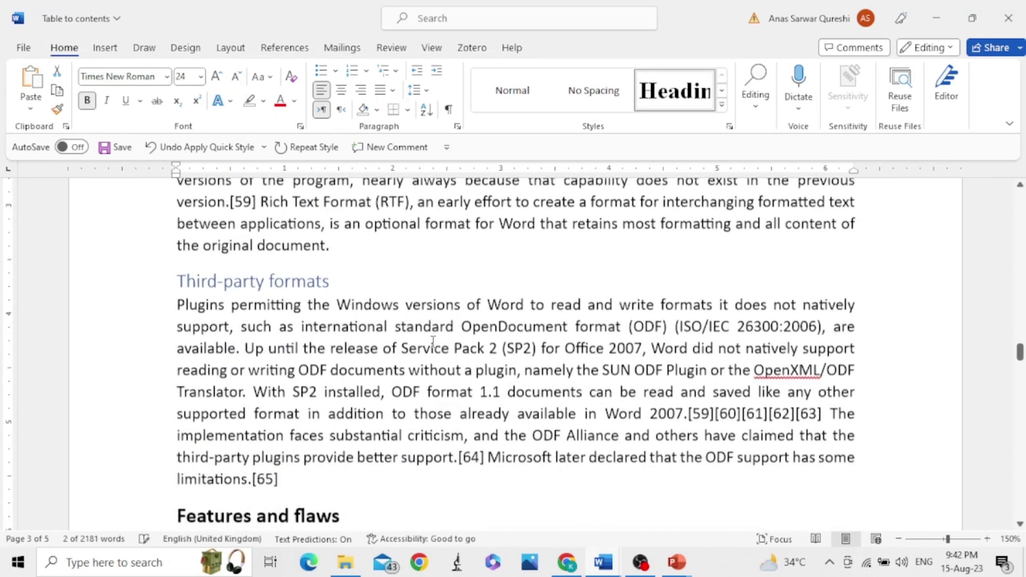
{"action": "left_click", "coordinate": [146, 511]}
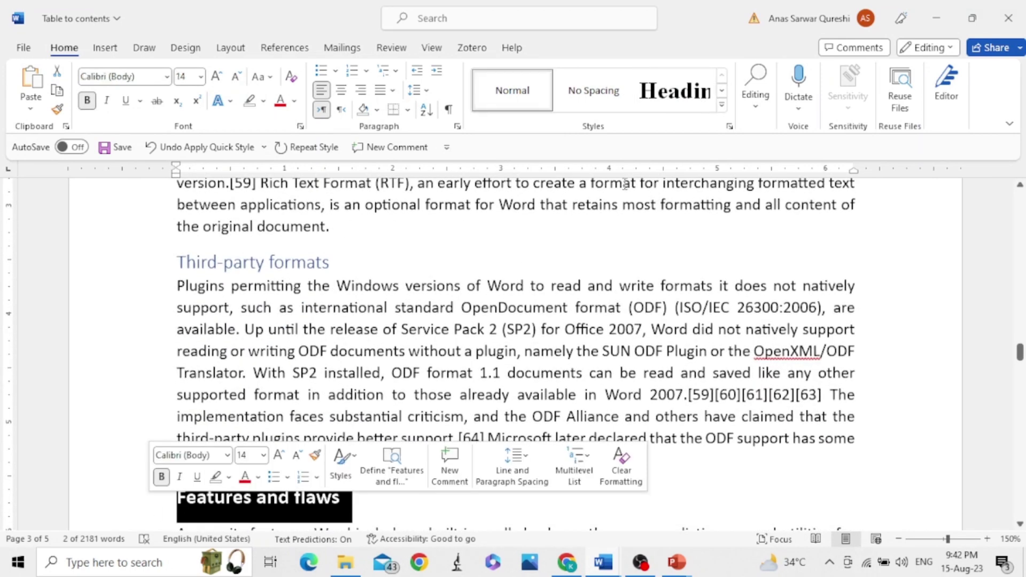
{"action": "left_click", "coordinate": [665, 98]}
Apply the Heading 2 style to the "Templates" and "Image formats" subheadings under "Features and flaws"
{"action": "scroll", "coordinate": [481, 201], "scroll_direction": "down", "scroll_amount": 7}
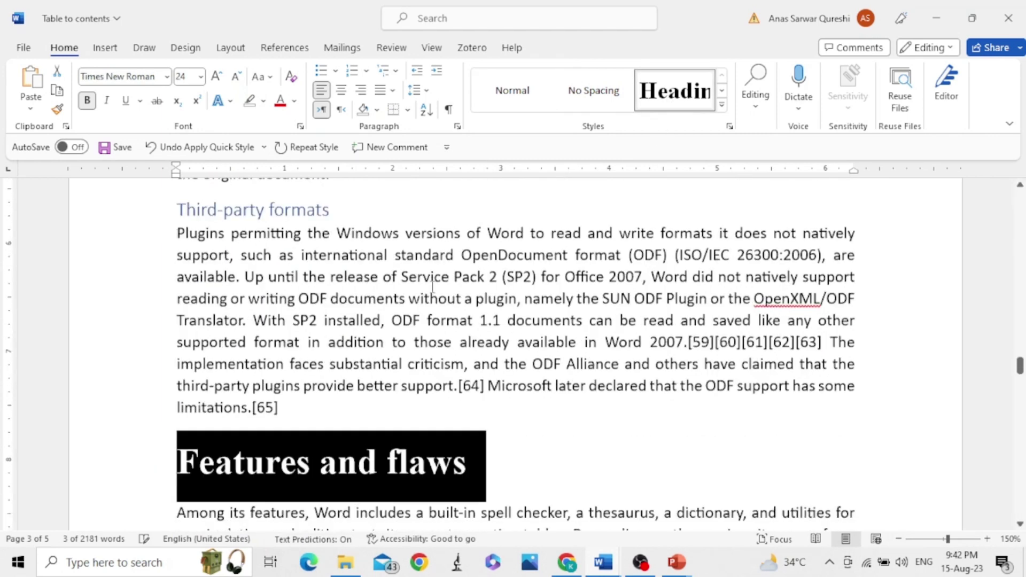
{"action": "left_click", "coordinate": [154, 346]}
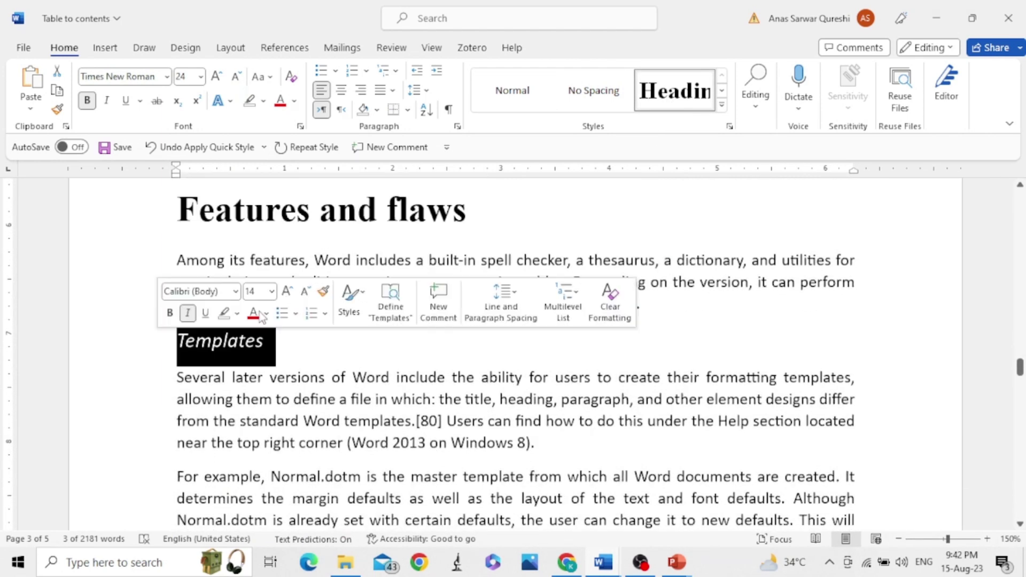
{"action": "left_click", "coordinate": [722, 105]}
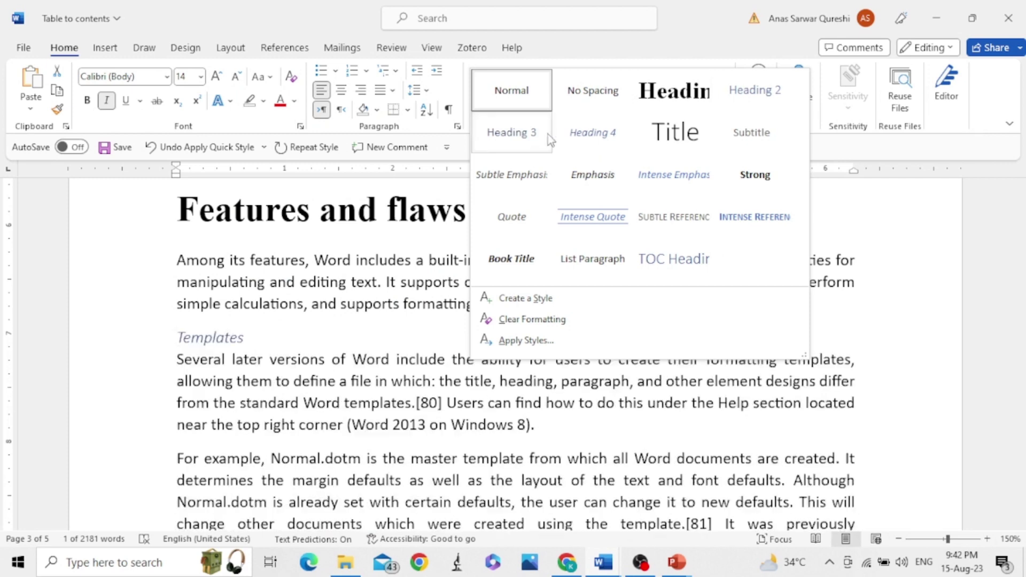
{"action": "left_click", "coordinate": [746, 91]}
{"action": "scroll", "coordinate": [298, 358], "scroll_direction": "down", "scroll_amount": 8}
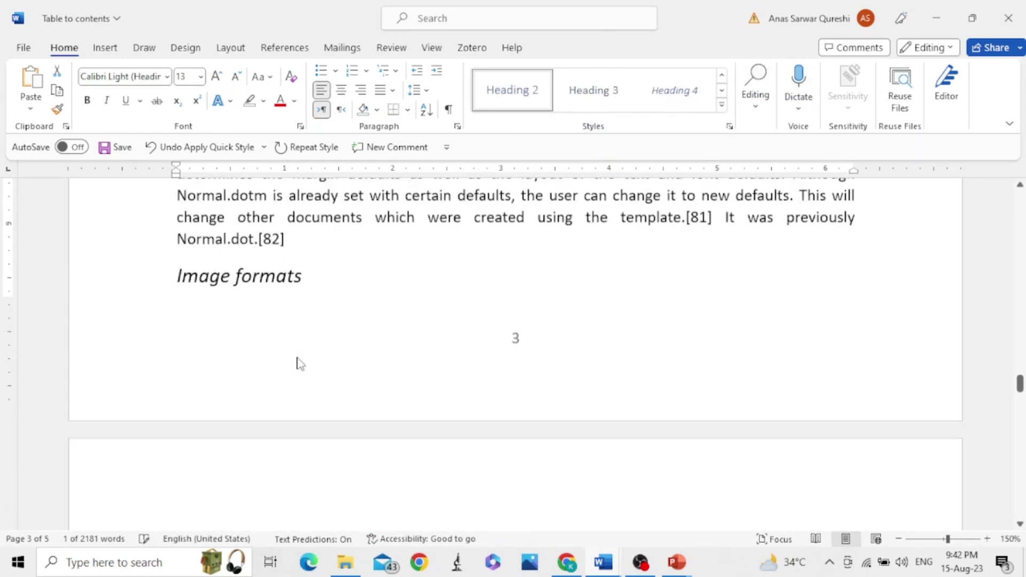
{"action": "left_click", "coordinate": [135, 262]}
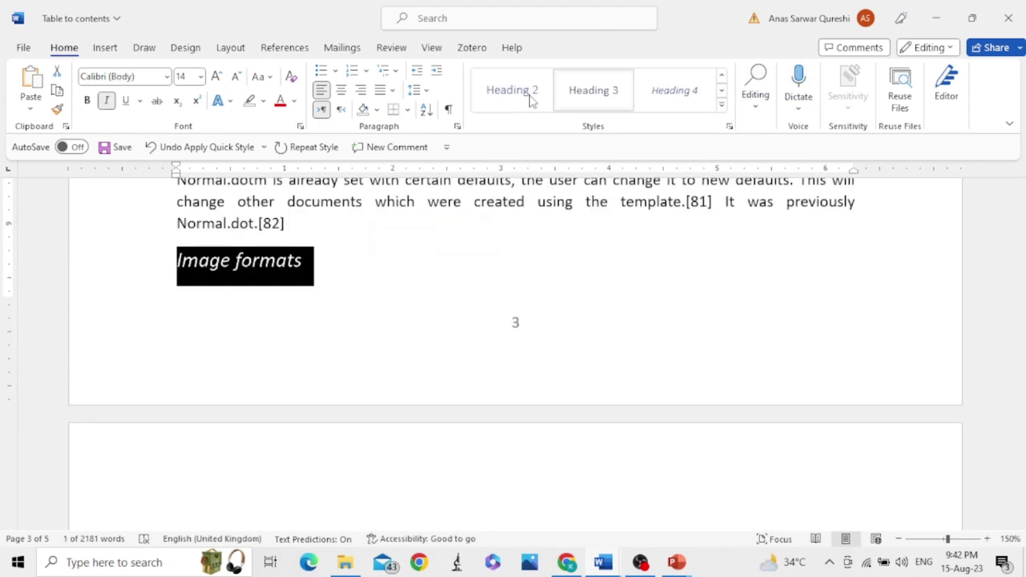
{"action": "left_click", "coordinate": [508, 95]}
Apply the Heading 1 style to the "Other platforms" heading on page 4
{"action": "scroll", "coordinate": [392, 356], "scroll_direction": "down", "scroll_amount": 6}
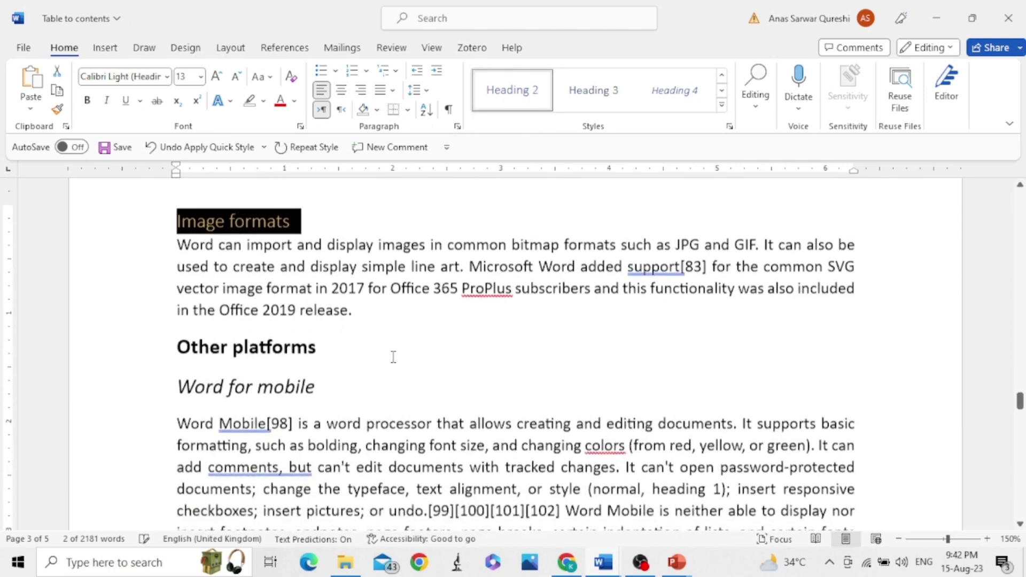
{"action": "left_click", "coordinate": [144, 286]}
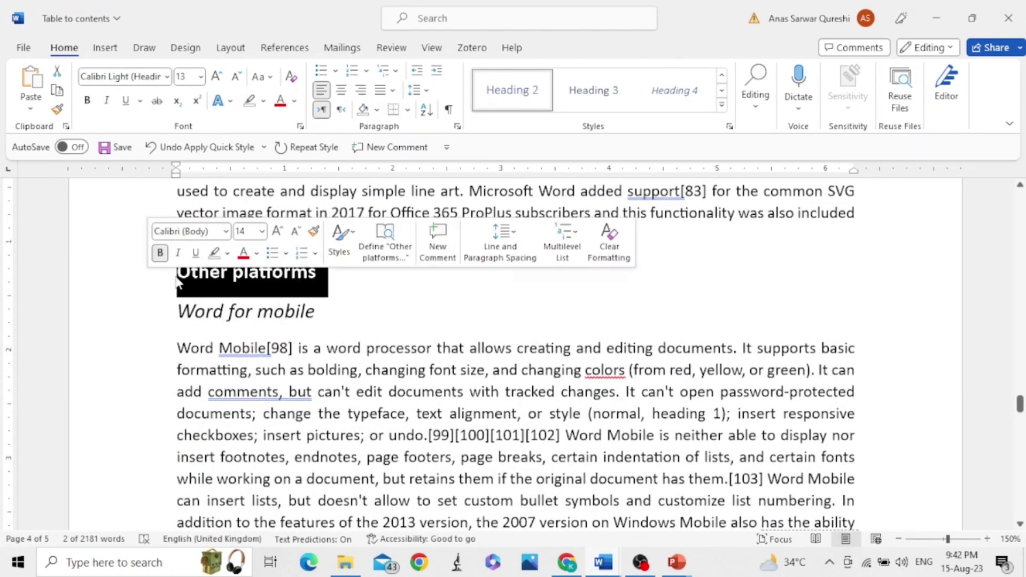
{"action": "left_click", "coordinate": [724, 76]}
{"action": "left_click", "coordinate": [393, 209]}
{"action": "left_click", "coordinate": [165, 273]}
{"action": "key", "text": "ctrl+y"}
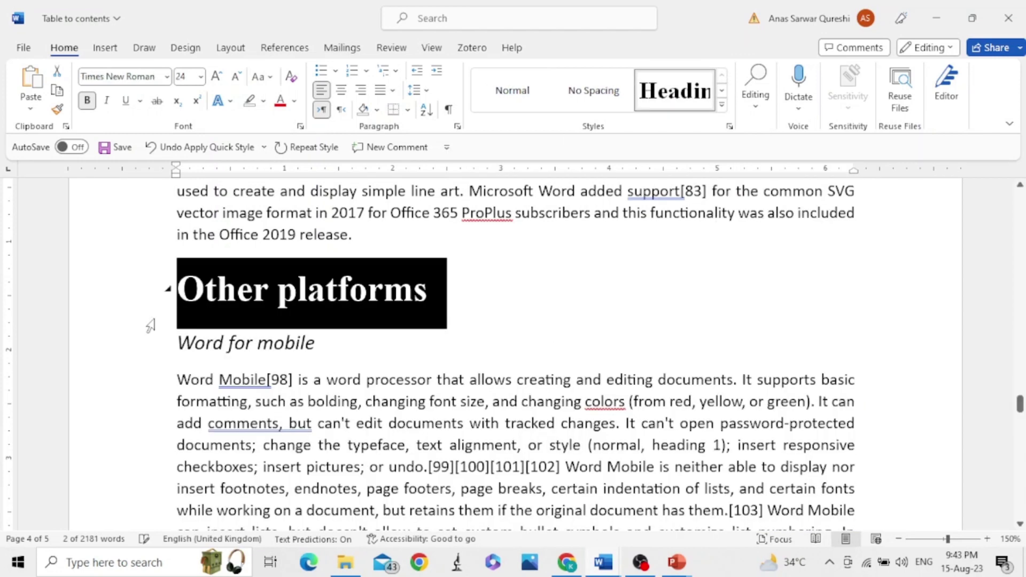
Apply the Heading 2 style to the "Word for mobile" and "Word for the web" subheadings under "Other platforms"
{"action": "left_click", "coordinate": [123, 344]}
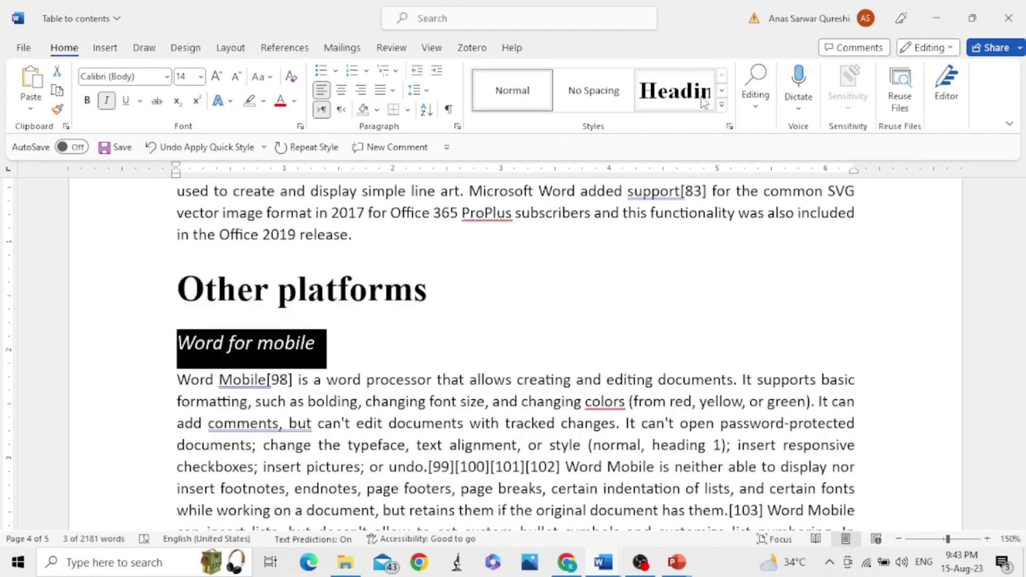
{"action": "left_click", "coordinate": [722, 104]}
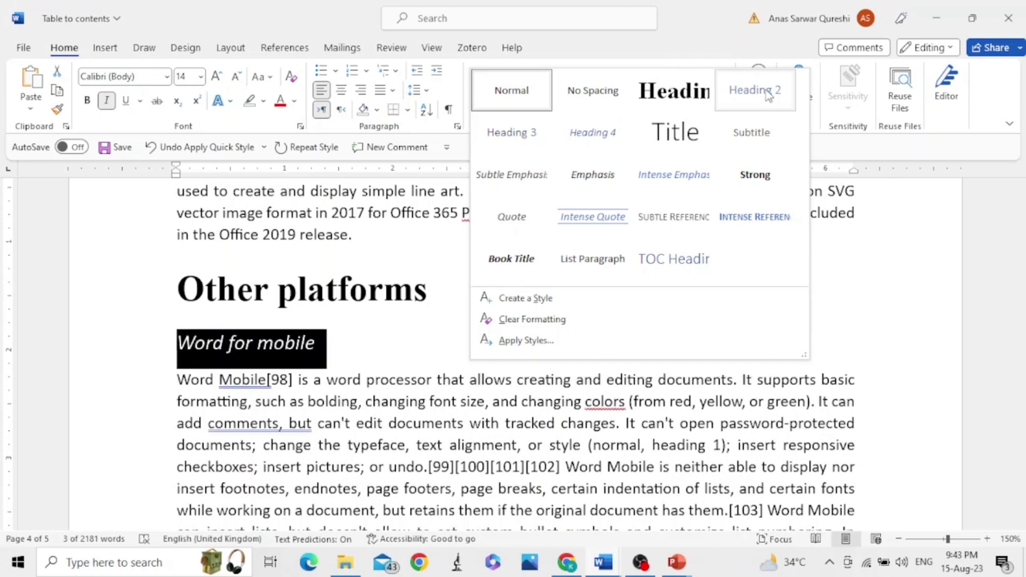
{"action": "left_click", "coordinate": [756, 90]}
{"action": "scroll", "coordinate": [293, 403], "scroll_direction": "down", "scroll_amount": 5}
{"action": "scroll", "coordinate": [293, 403], "scroll_direction": "down", "scroll_amount": 3}
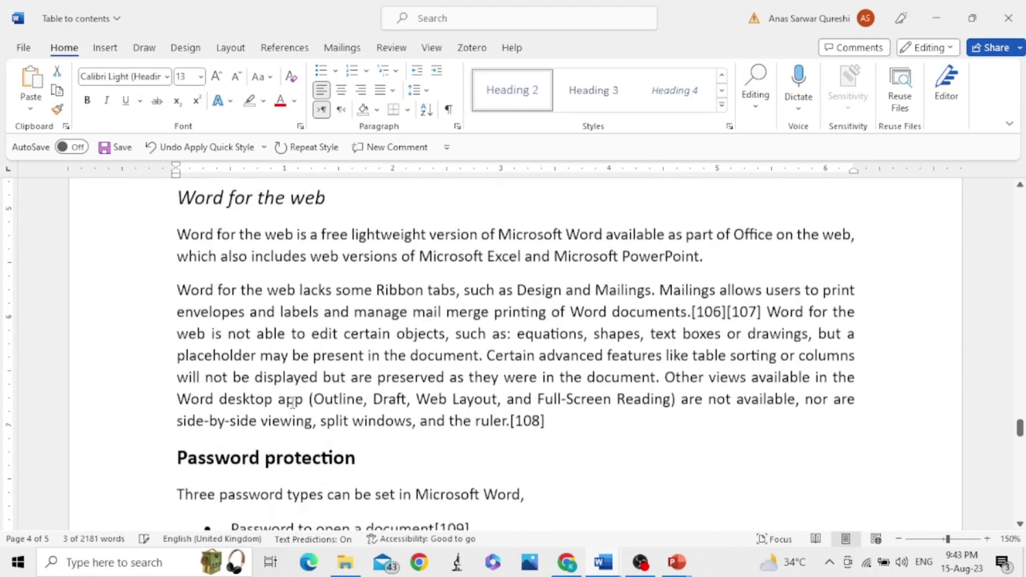
{"action": "left_click", "coordinate": [146, 194]}
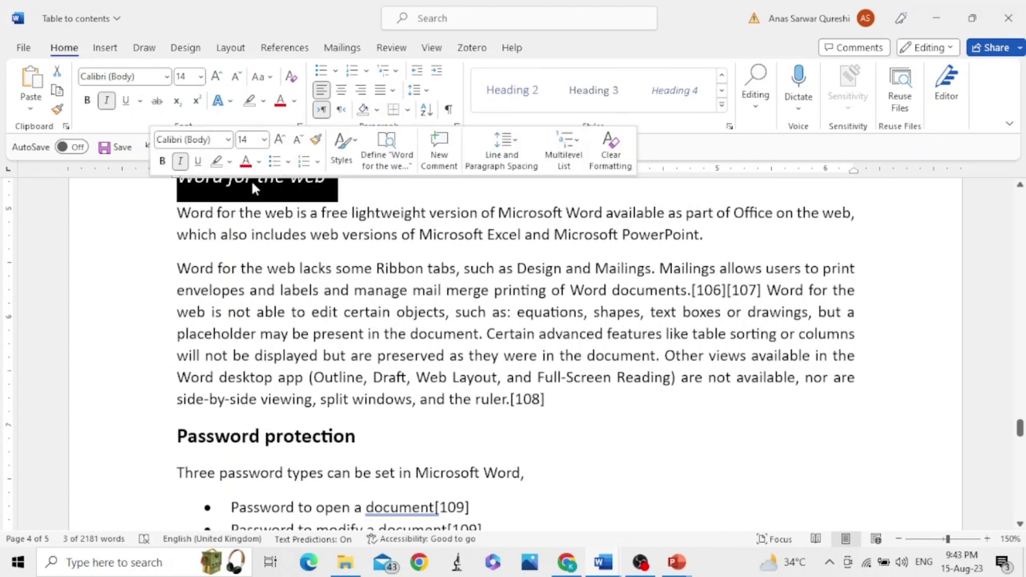
{"action": "scroll", "coordinate": [170, 479], "scroll_direction": "up", "scroll_amount": 1}
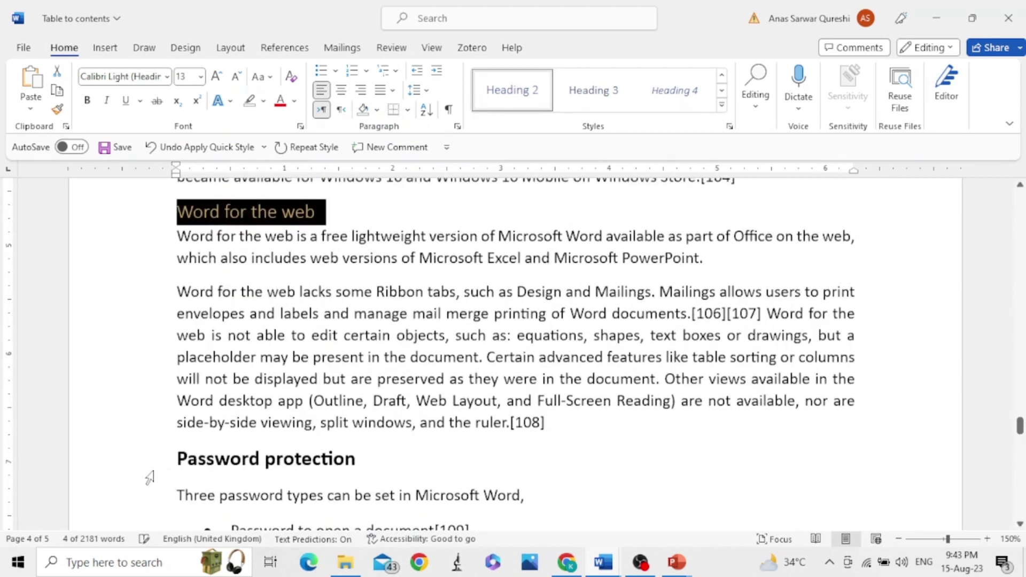
Apply the Heading 1 style to the "Password protection" heading
{"action": "left_click", "coordinate": [147, 466]}
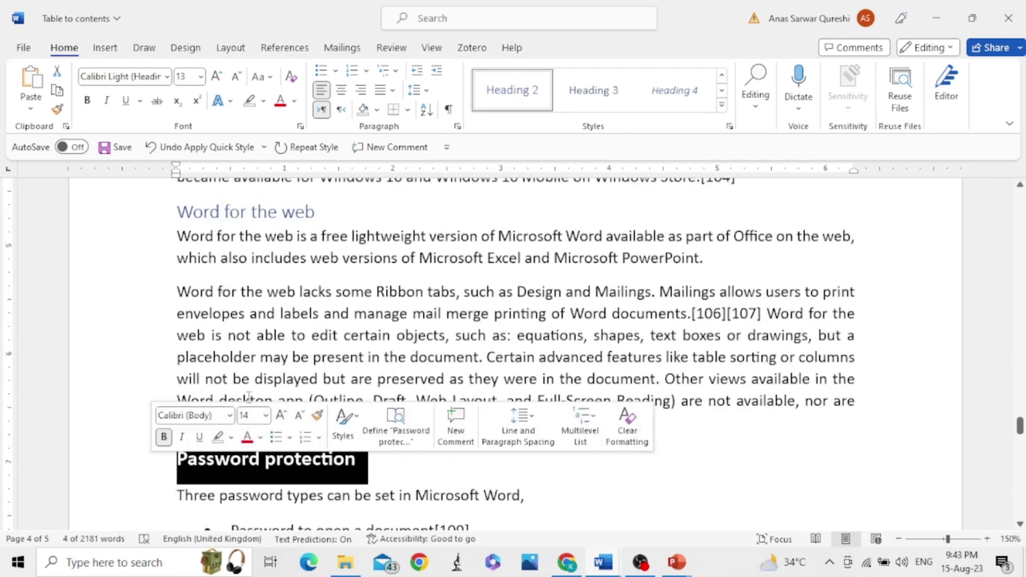
{"action": "left_click", "coordinate": [721, 76]}
{"action": "left_click", "coordinate": [676, 90]}
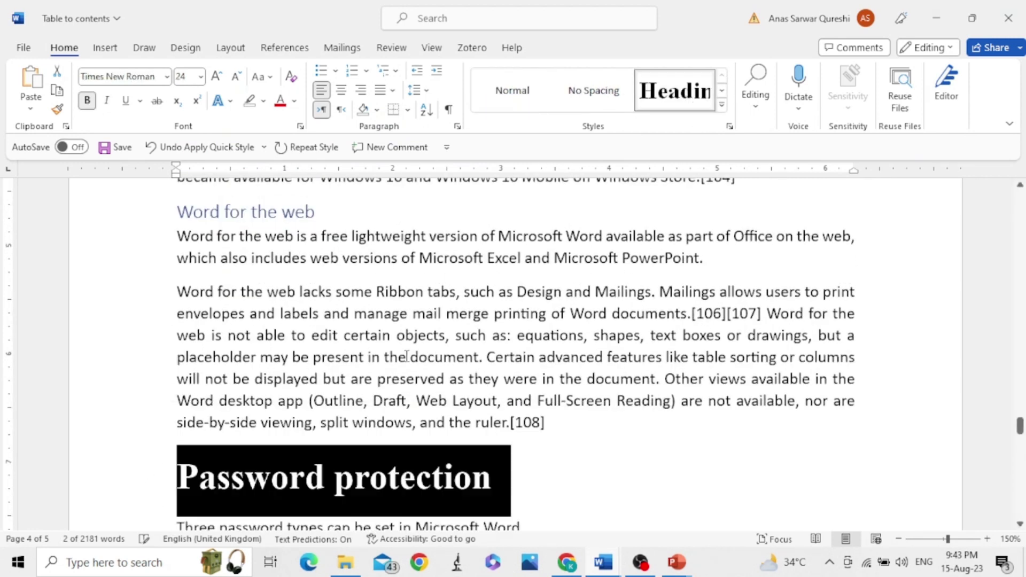
Check the rest of the document for unstyled headings and review the applied heading styles back to the first page
{"action": "scroll", "coordinate": [407, 357], "scroll_direction": "down", "scroll_amount": 5}
{"action": "scroll", "coordinate": [407, 357], "scroll_direction": "down", "scroll_amount": 15}
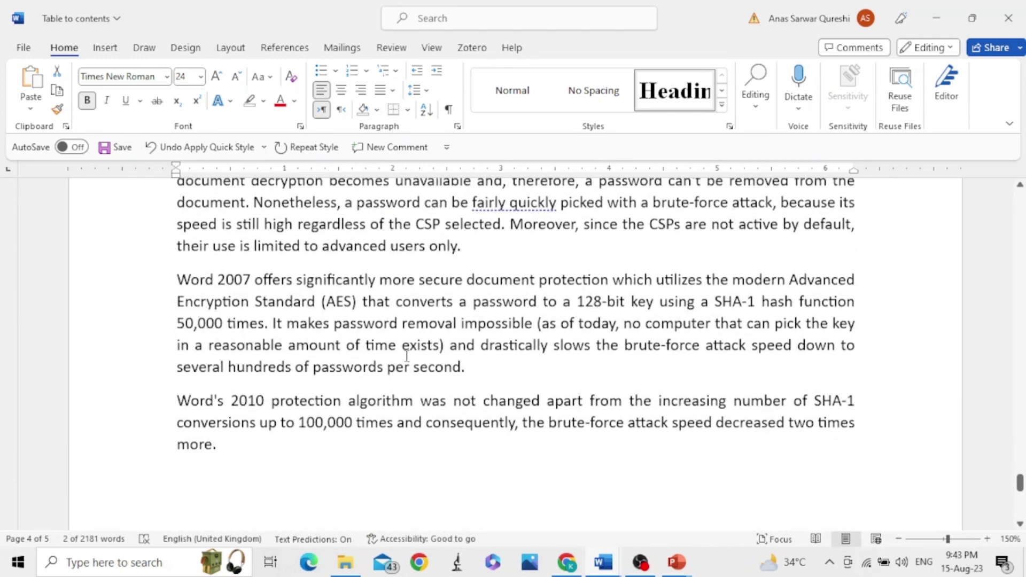
{"action": "scroll", "coordinate": [407, 357], "scroll_direction": "up", "scroll_amount": 20}
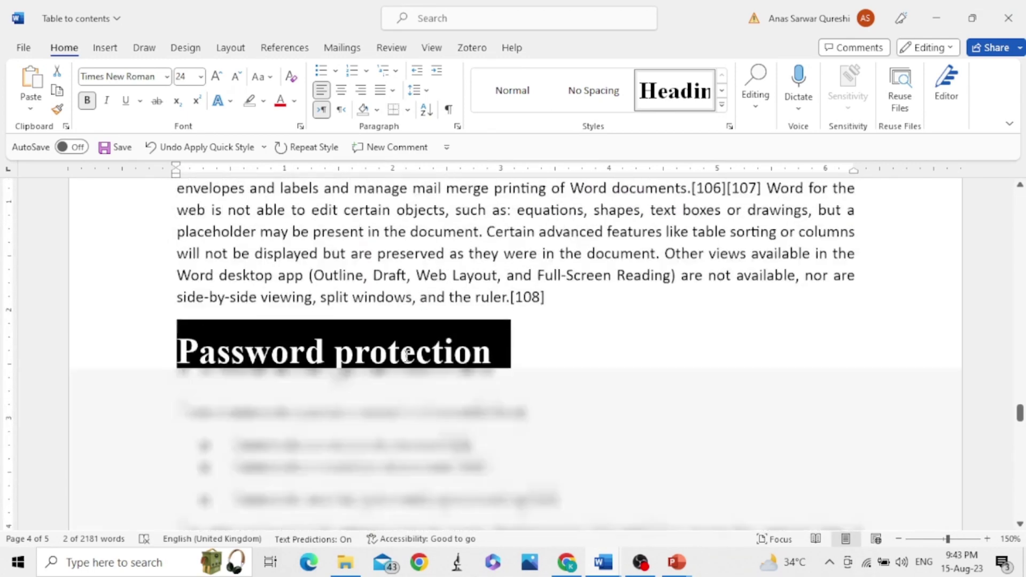
{"action": "scroll", "coordinate": [407, 357], "scroll_direction": "up", "scroll_amount": 20}
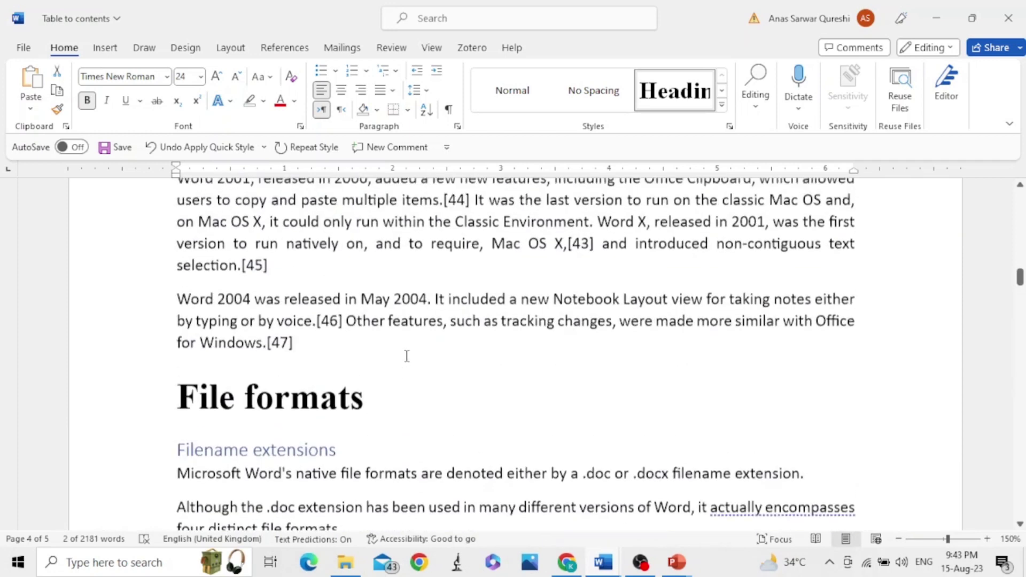
{"action": "scroll", "coordinate": [407, 357], "scroll_direction": "up", "scroll_amount": 2}
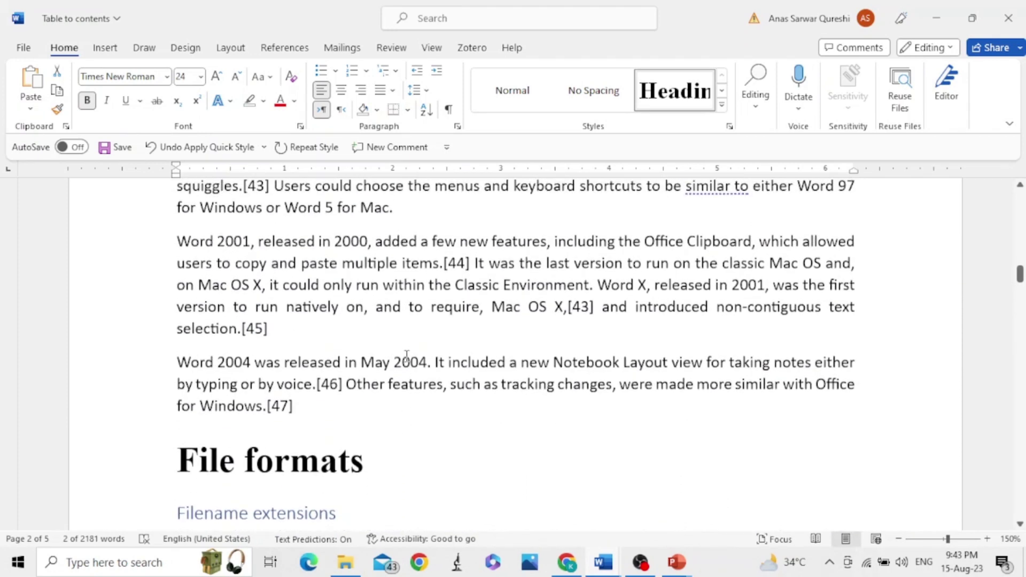
{"action": "scroll", "coordinate": [407, 357], "scroll_direction": "up", "scroll_amount": 2}
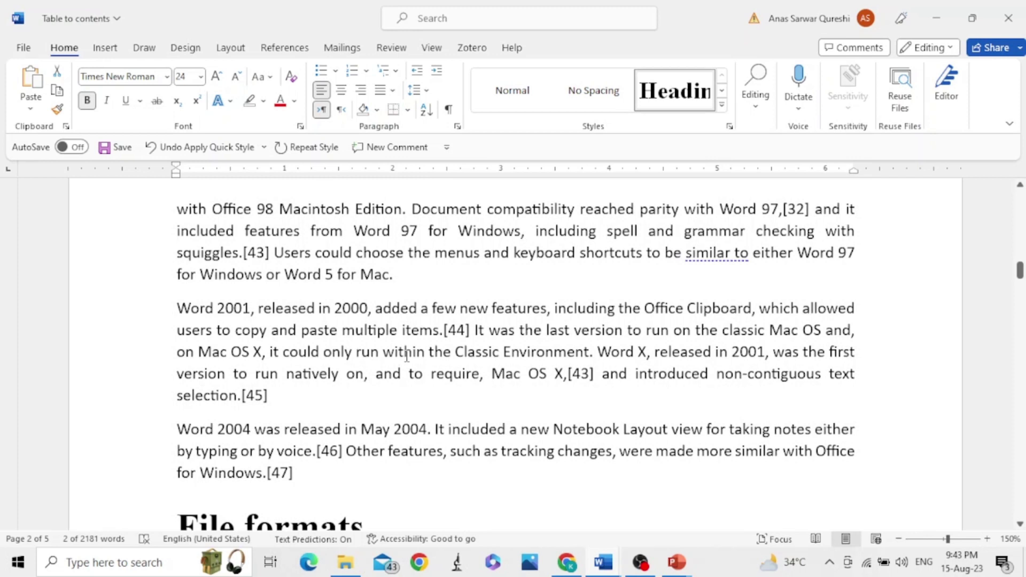
{"action": "scroll", "coordinate": [407, 357], "scroll_direction": "up", "scroll_amount": 5}
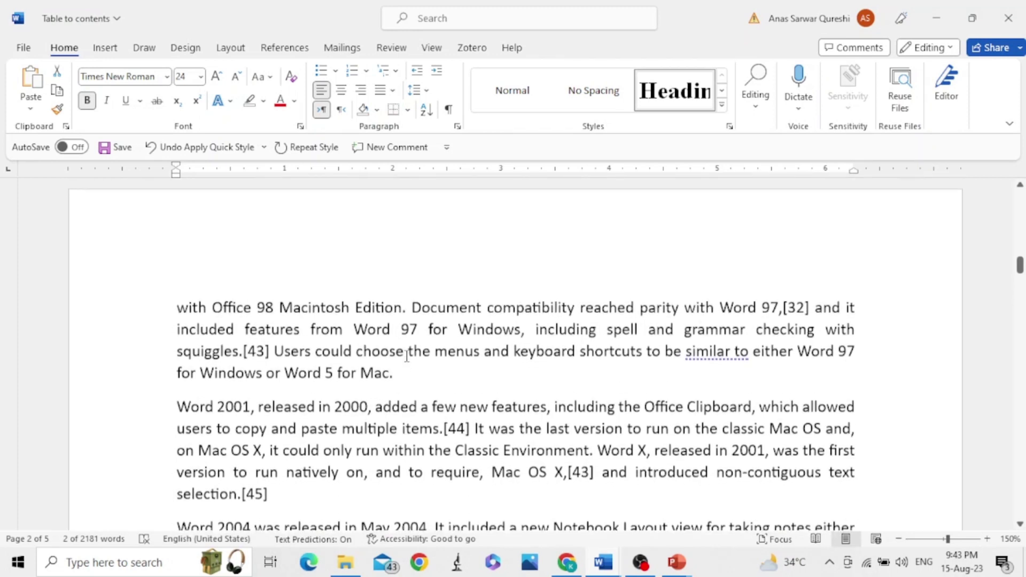
{"action": "scroll", "coordinate": [406, 355], "scroll_direction": "up", "scroll_amount": 3}
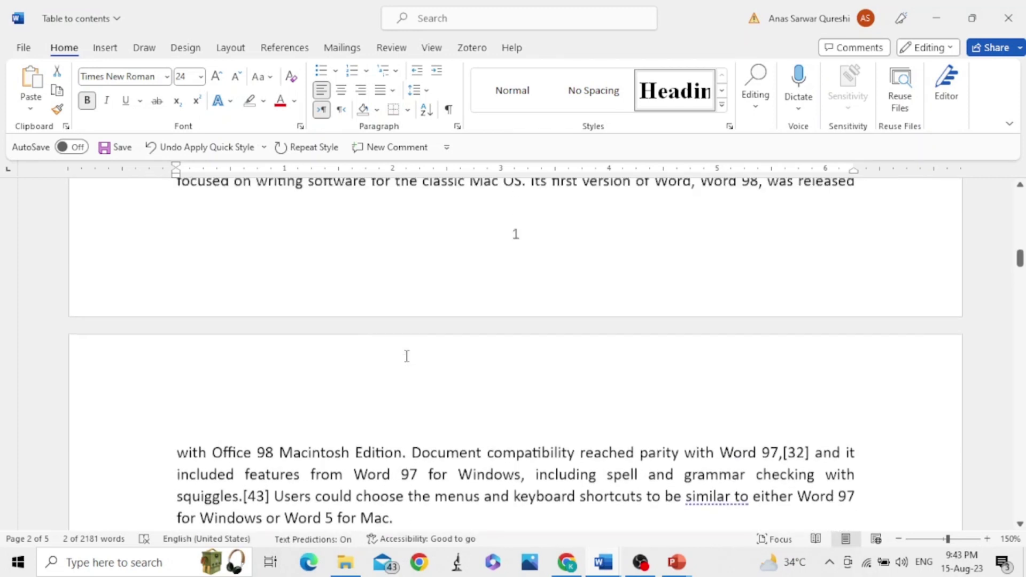
{"action": "scroll", "coordinate": [407, 356], "scroll_direction": "up", "scroll_amount": 7}
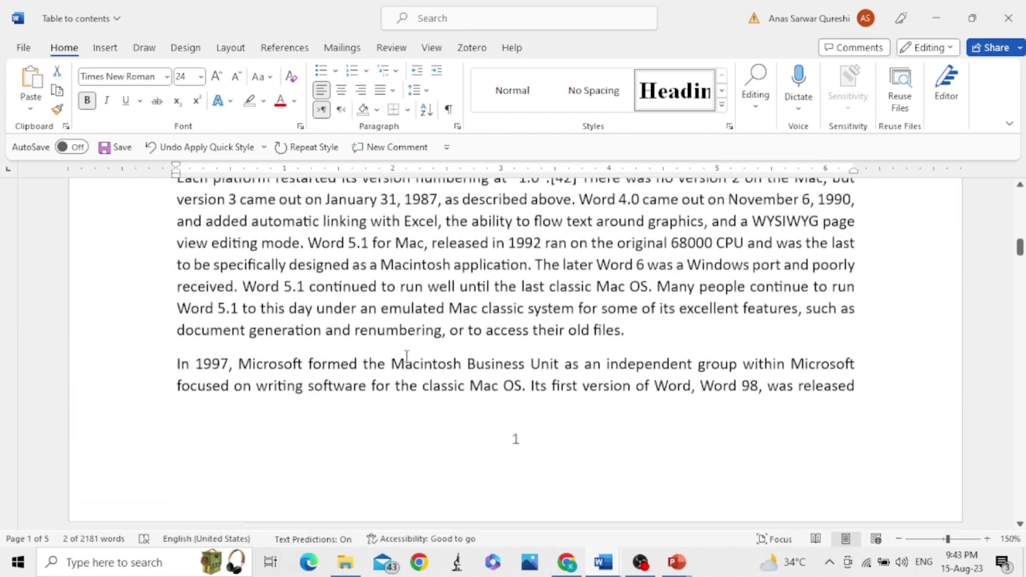
{"action": "scroll", "coordinate": [406, 355], "scroll_direction": "up", "scroll_amount": 10}
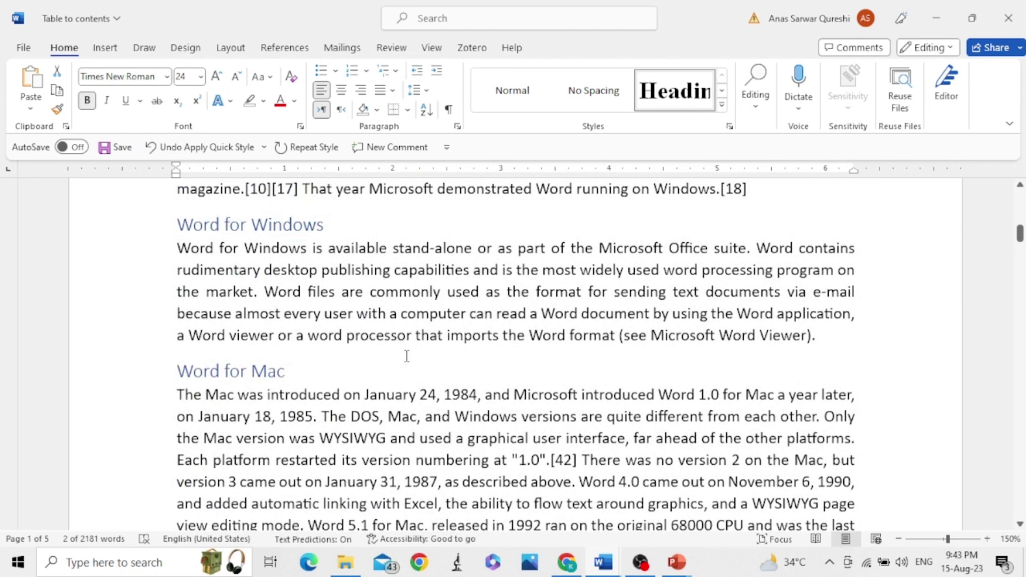
{"action": "scroll", "coordinate": [407, 356], "scroll_direction": "up", "scroll_amount": 5}
{"action": "scroll", "coordinate": [407, 356], "scroll_direction": "up", "scroll_amount": 10}
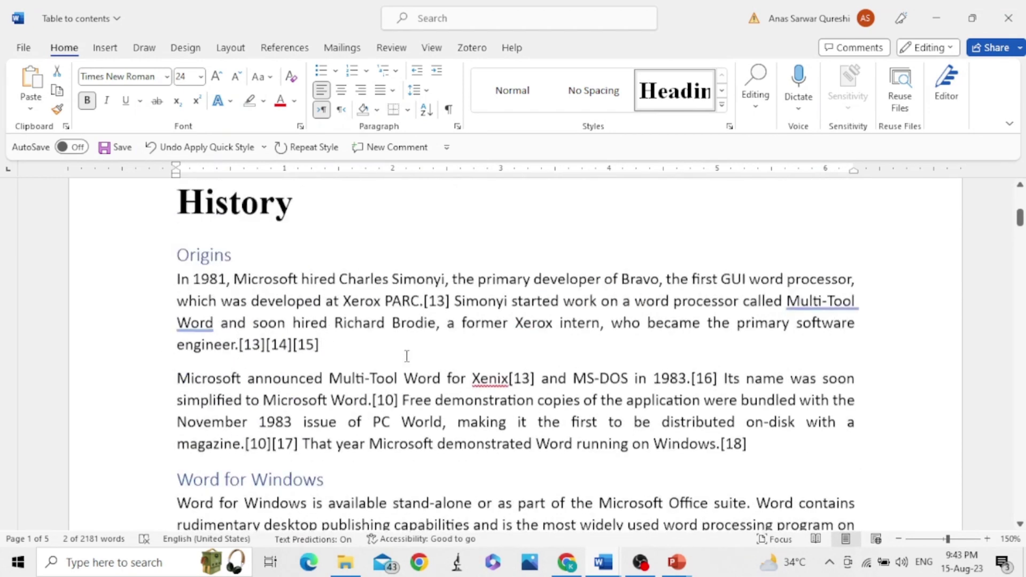
{"action": "scroll", "coordinate": [406, 356], "scroll_direction": "up", "scroll_amount": 2}
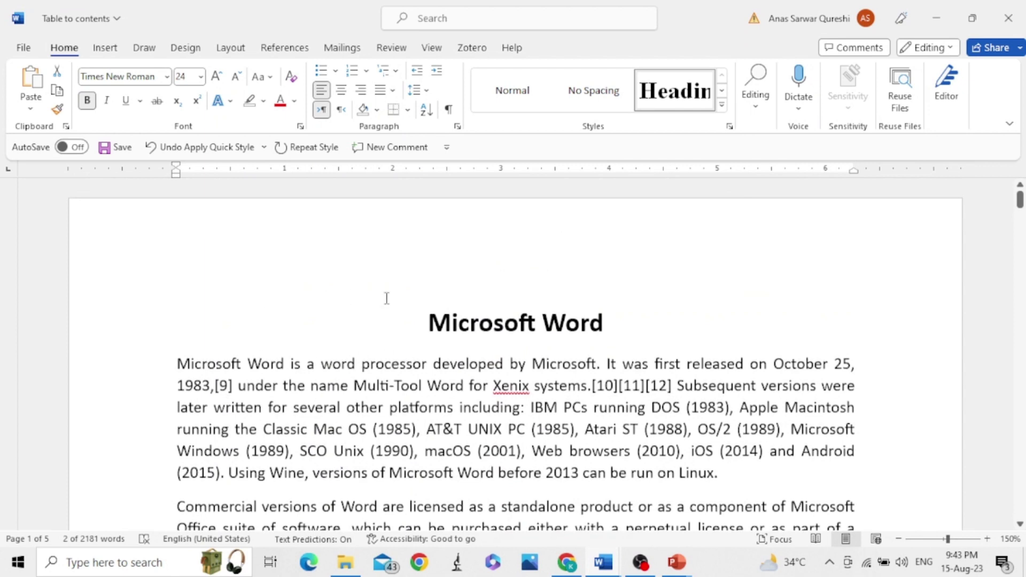
Insert a page break before the "Microsoft Word" title to add a blank page at the start of the document
{"action": "left_click", "coordinate": [422, 325]}
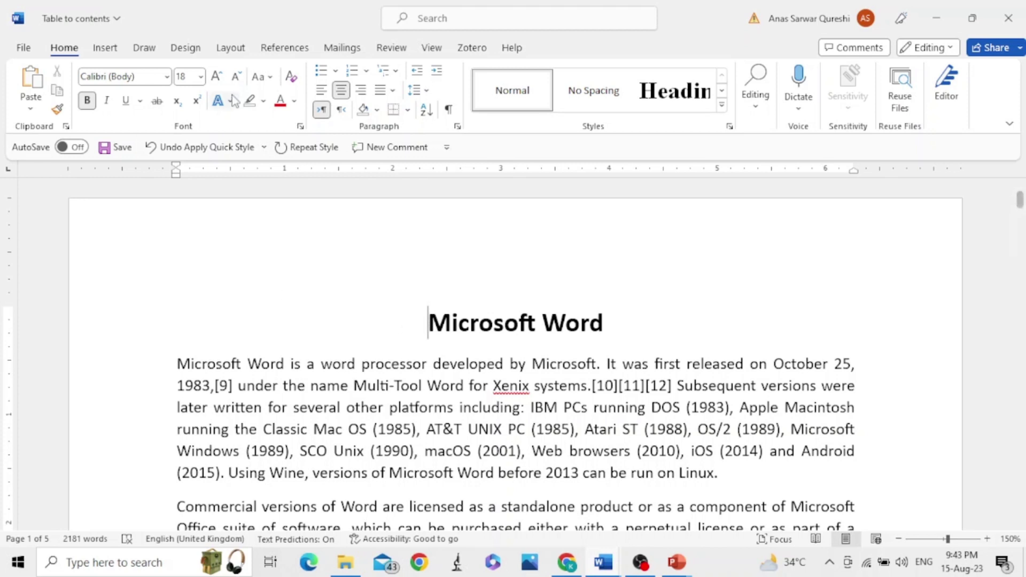
{"action": "left_click", "coordinate": [231, 48]}
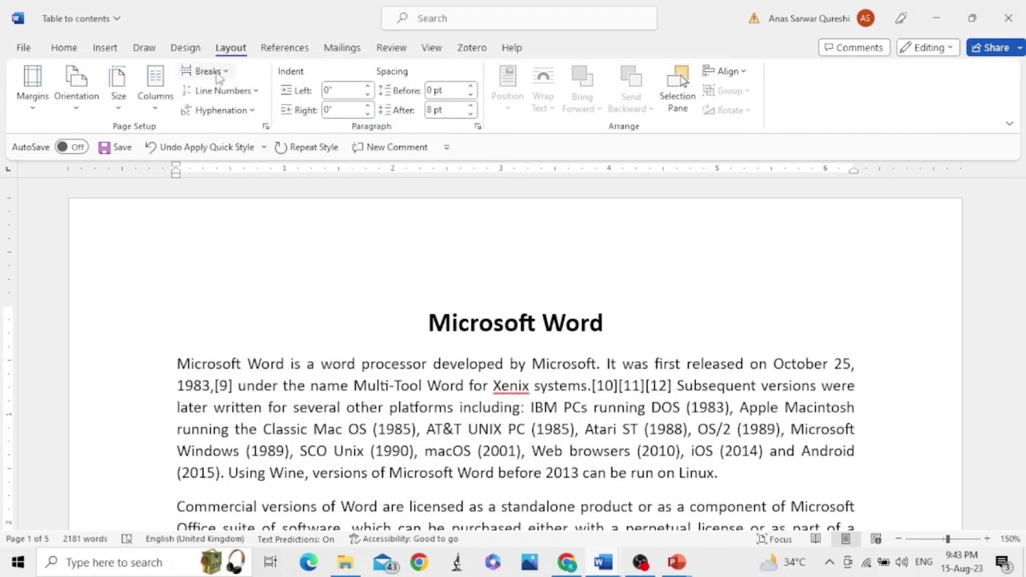
{"action": "left_click", "coordinate": [218, 77]}
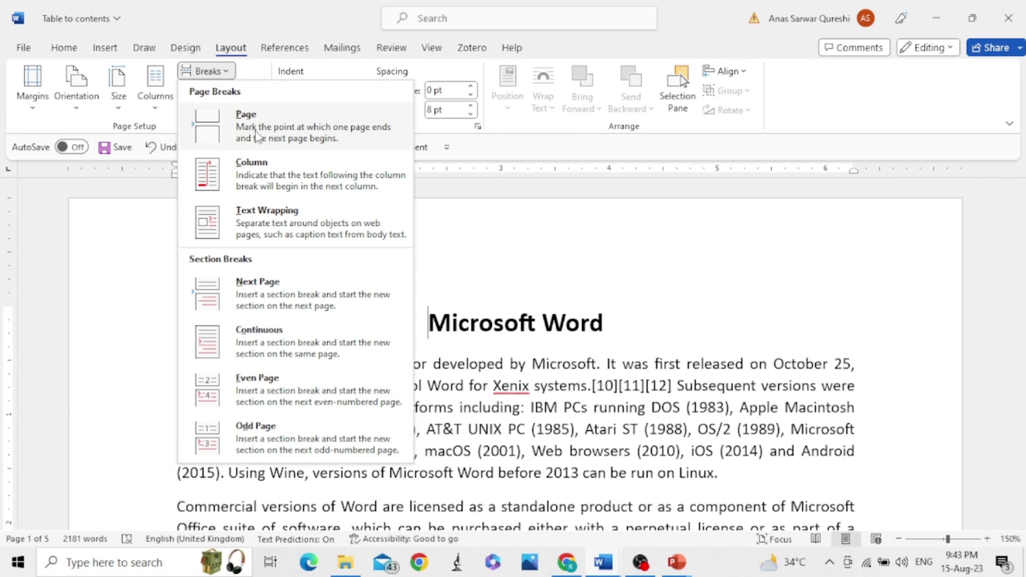
{"action": "left_click", "coordinate": [256, 136]}
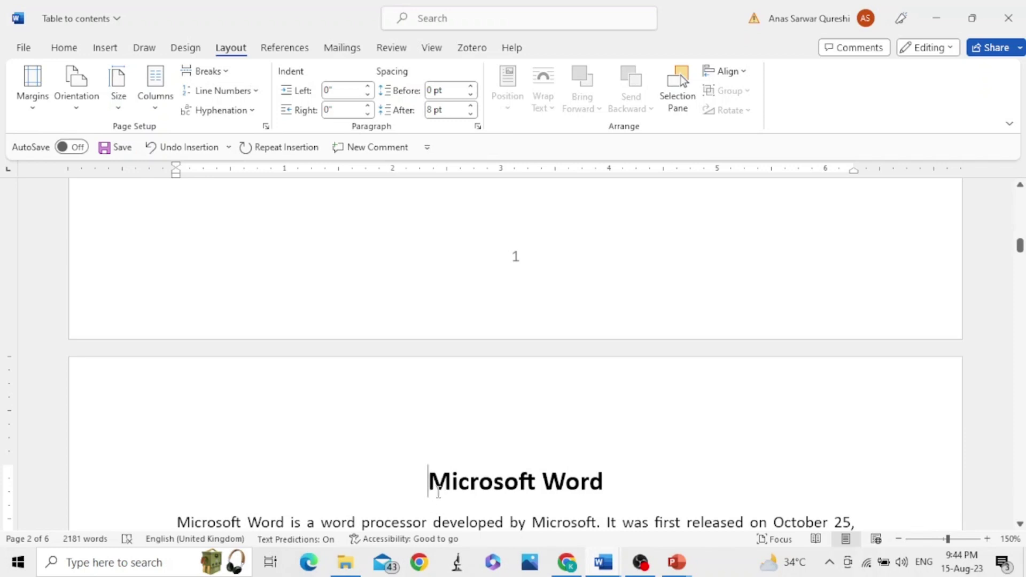
{"action": "scroll", "coordinate": [436, 470], "scroll_direction": "down", "scroll_amount": 20}
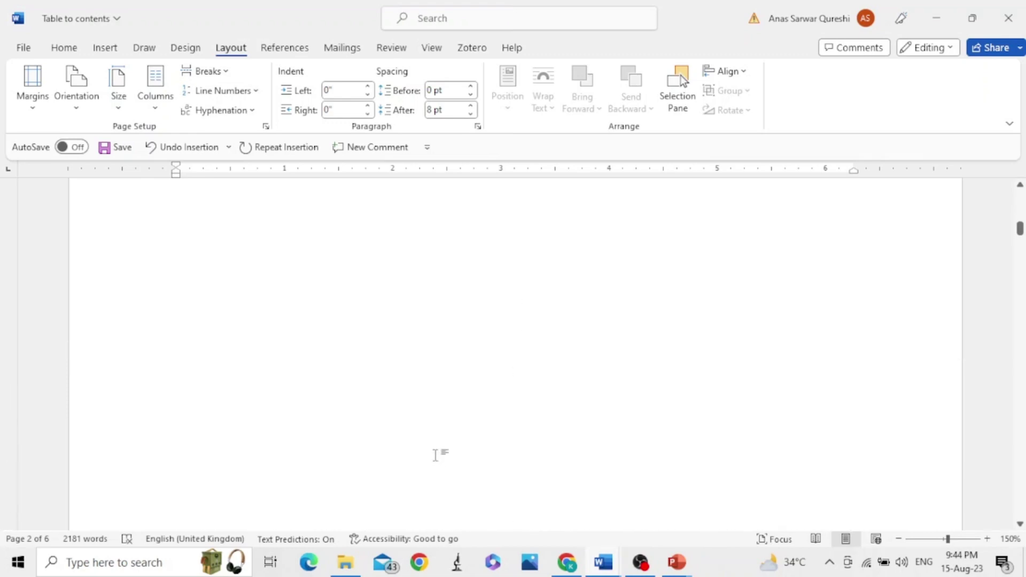
{"action": "scroll", "coordinate": [437, 454], "scroll_direction": "up", "scroll_amount": 1}
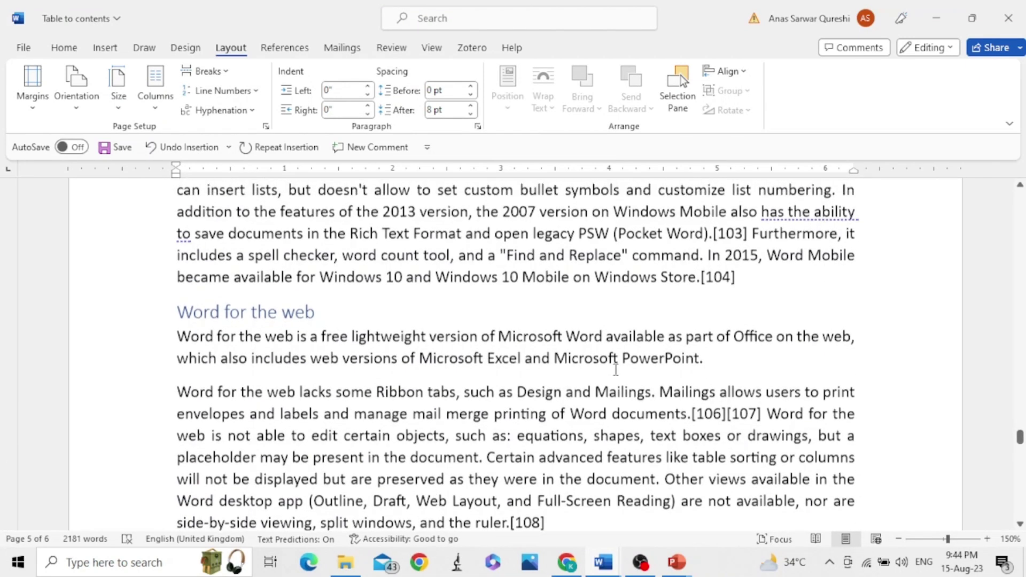
Insert the Automatic Table 2 table of contents on the blank first page and review its entries
{"action": "scroll", "coordinate": [614, 369], "scroll_direction": "up", "scroll_amount": 20}
{"action": "scroll", "coordinate": [615, 369], "scroll_direction": "up", "scroll_amount": 20}
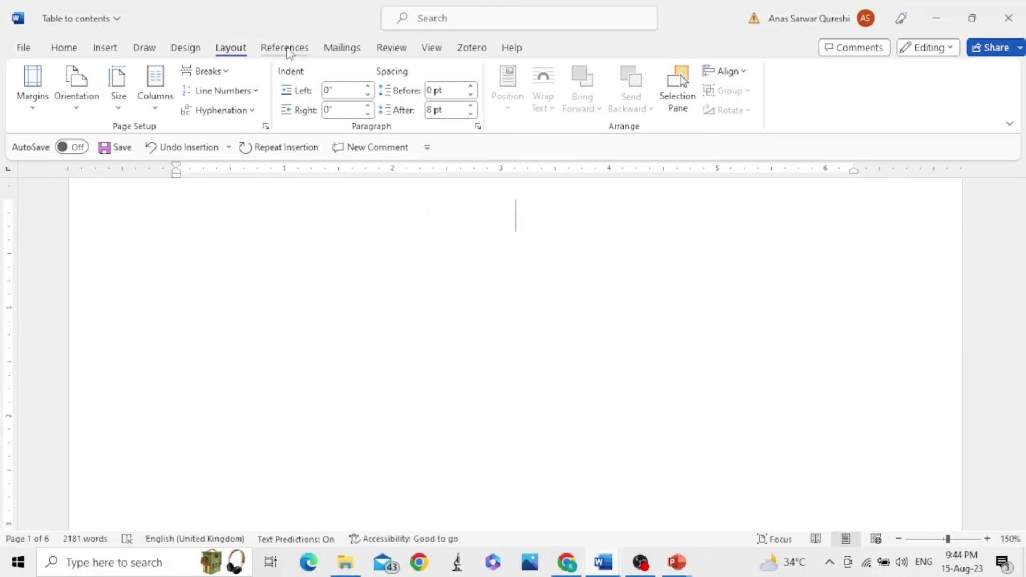
{"action": "left_click", "coordinate": [286, 50]}
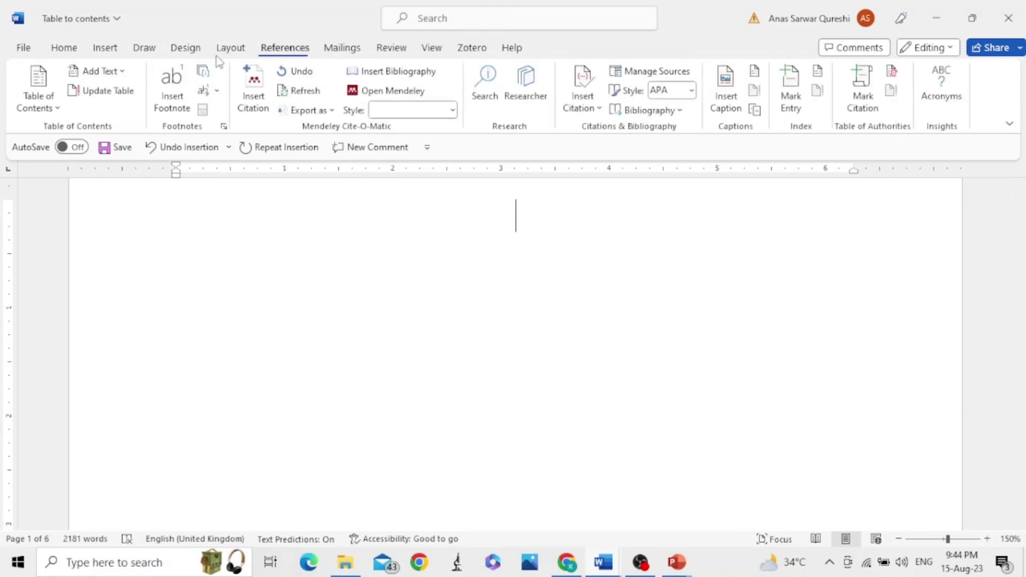
{"action": "left_click", "coordinate": [50, 110]}
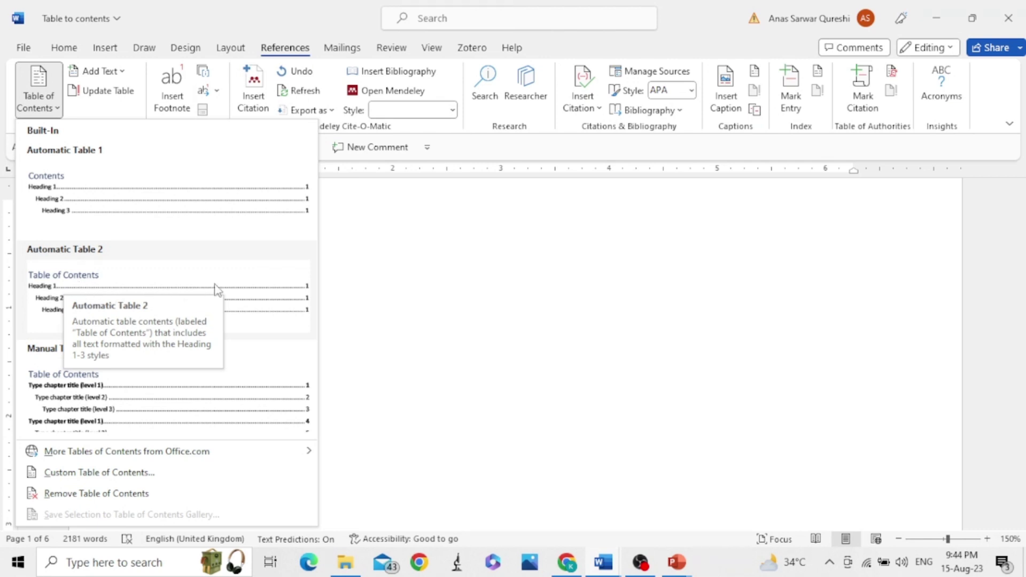
{"action": "left_click", "coordinate": [242, 286]}
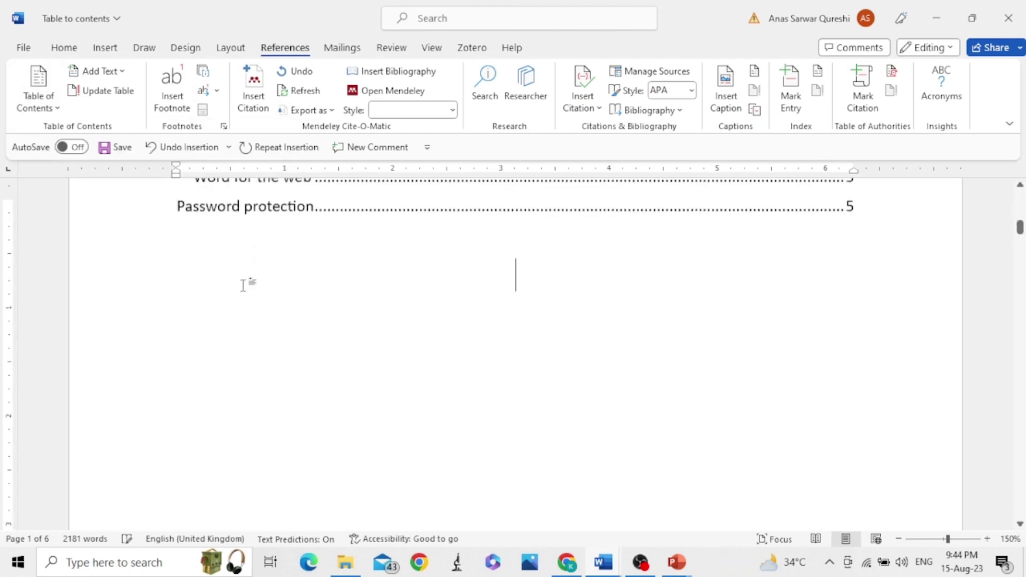
{"action": "scroll", "coordinate": [591, 350], "scroll_direction": "up", "scroll_amount": 5}
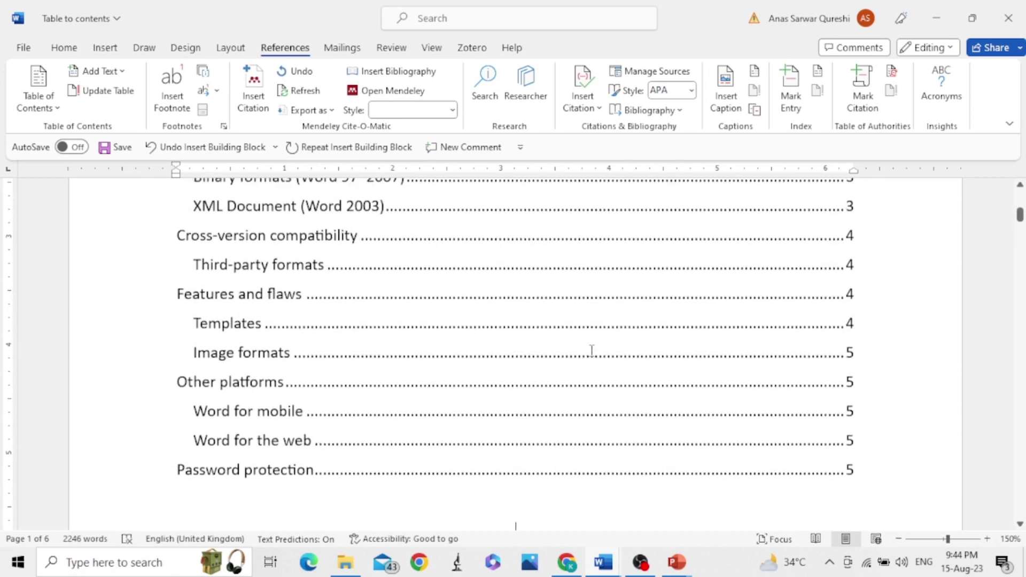
{"action": "scroll", "coordinate": [592, 350], "scroll_direction": "down", "scroll_amount": 4}
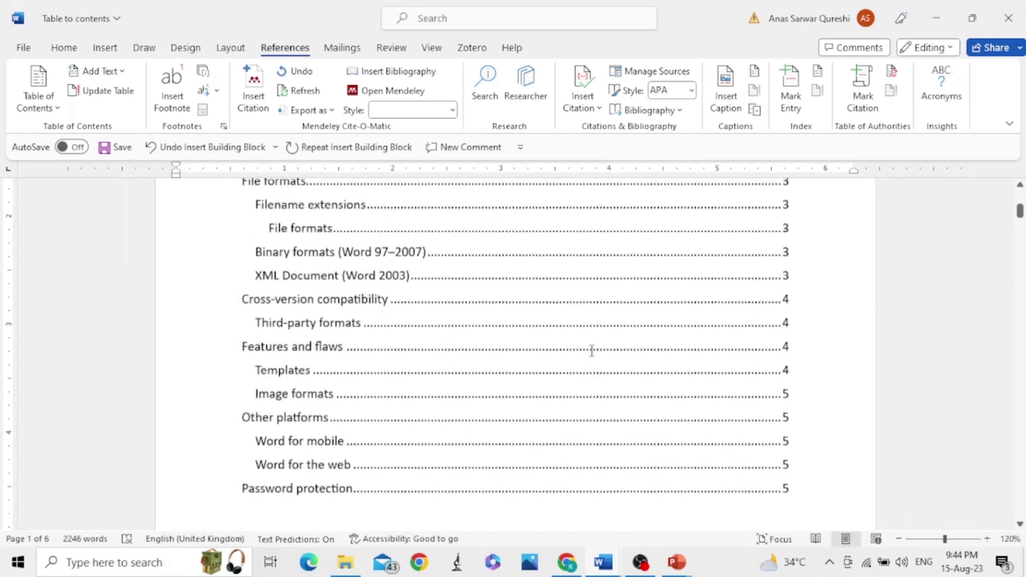
{"action": "scroll", "coordinate": [591, 358], "scroll_direction": "down", "scroll_amount": 2}
{"action": "scroll", "coordinate": [588, 353], "scroll_direction": "up", "scroll_amount": 1}
{"action": "left_click", "coordinate": [587, 350]}
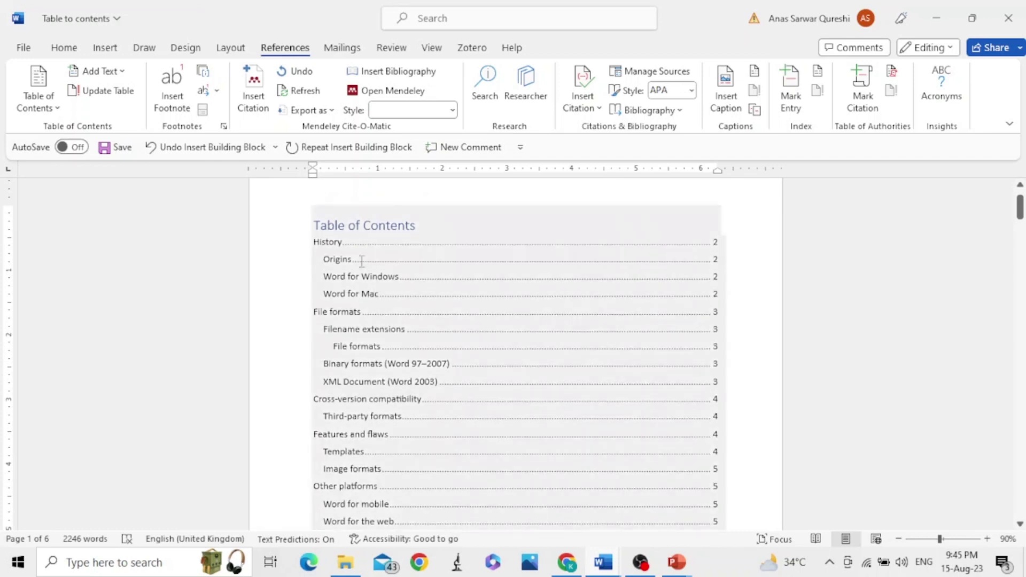
{"action": "left_click", "coordinate": [327, 240]}
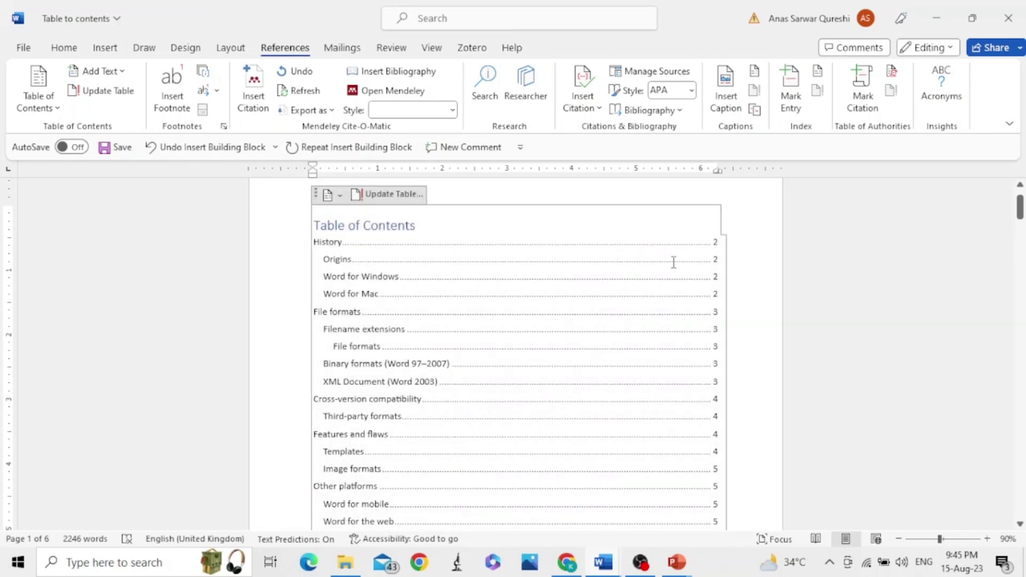
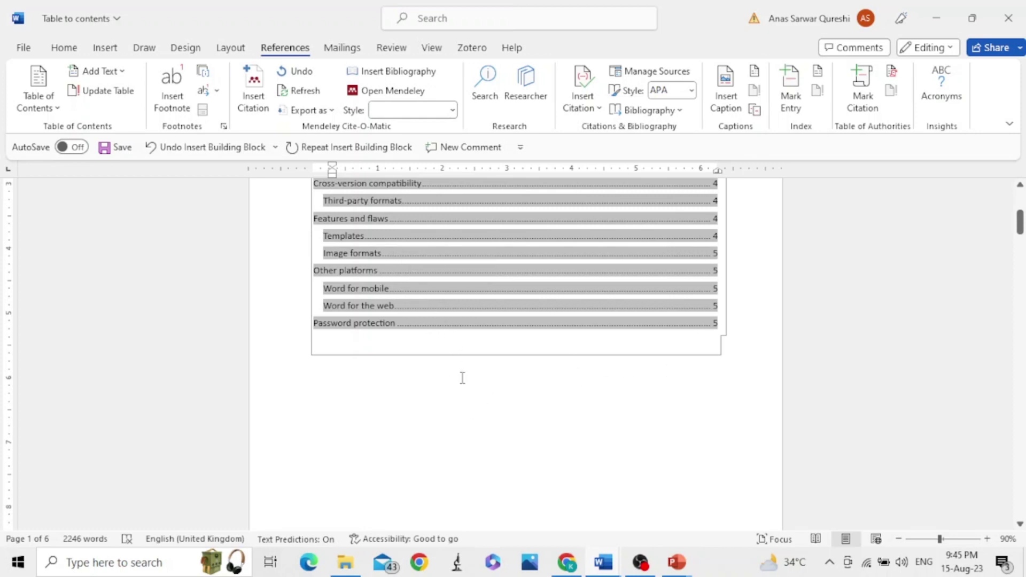
{"action": "scroll", "coordinate": [462, 378], "scroll_direction": "up", "scroll_amount": 4}
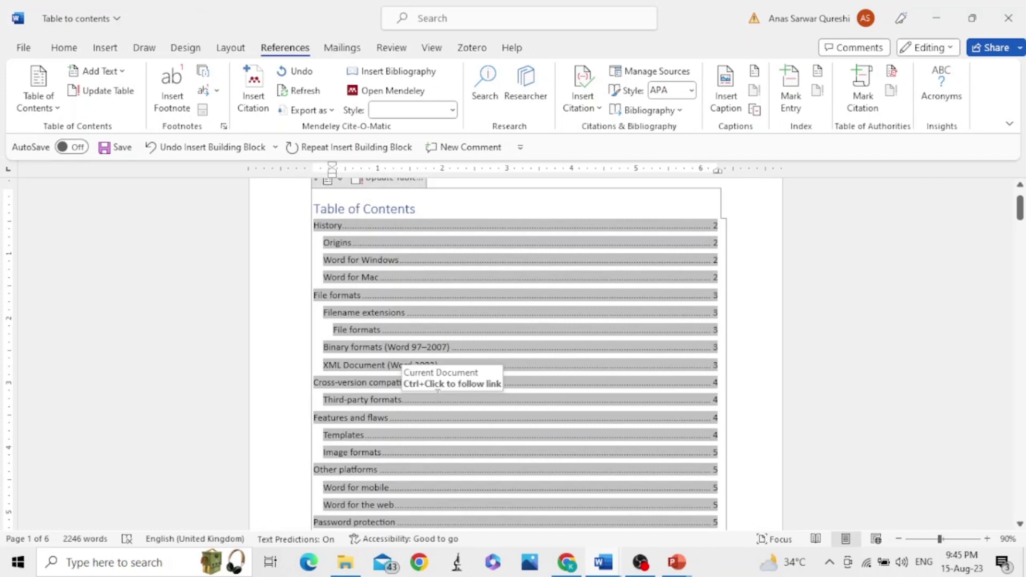
Apply the Heading 3 style to the "Newer version" subheading in the "File formats" section
{"action": "scroll", "coordinate": [437, 391], "scroll_direction": "down", "scroll_amount": 10}
{"action": "scroll", "coordinate": [437, 395], "scroll_direction": "down", "scroll_amount": 10}
{"action": "scroll", "coordinate": [437, 395], "scroll_direction": "down", "scroll_amount": 10}
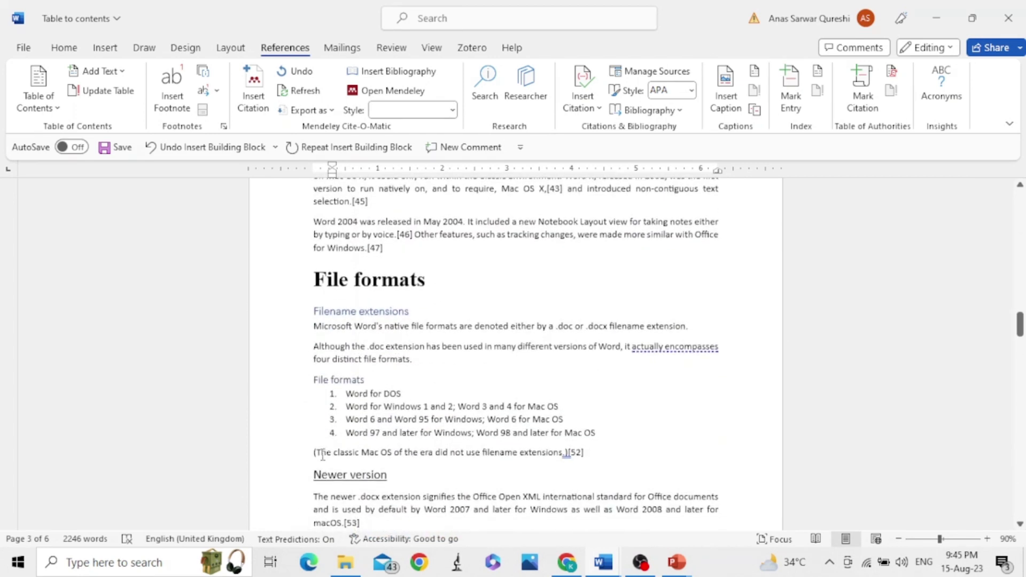
{"action": "left_click", "coordinate": [291, 477]}
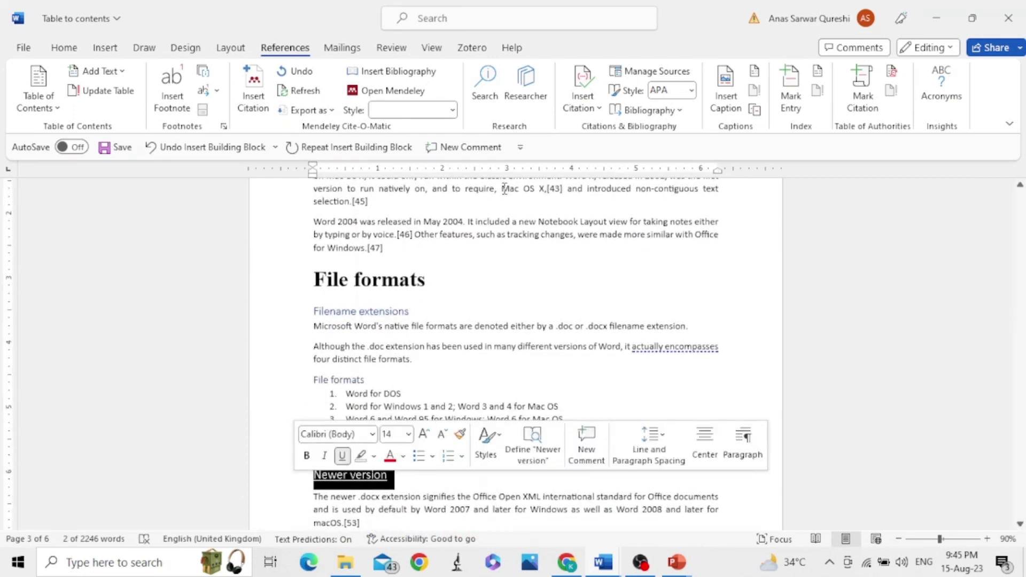
{"action": "left_click", "coordinate": [75, 47]}
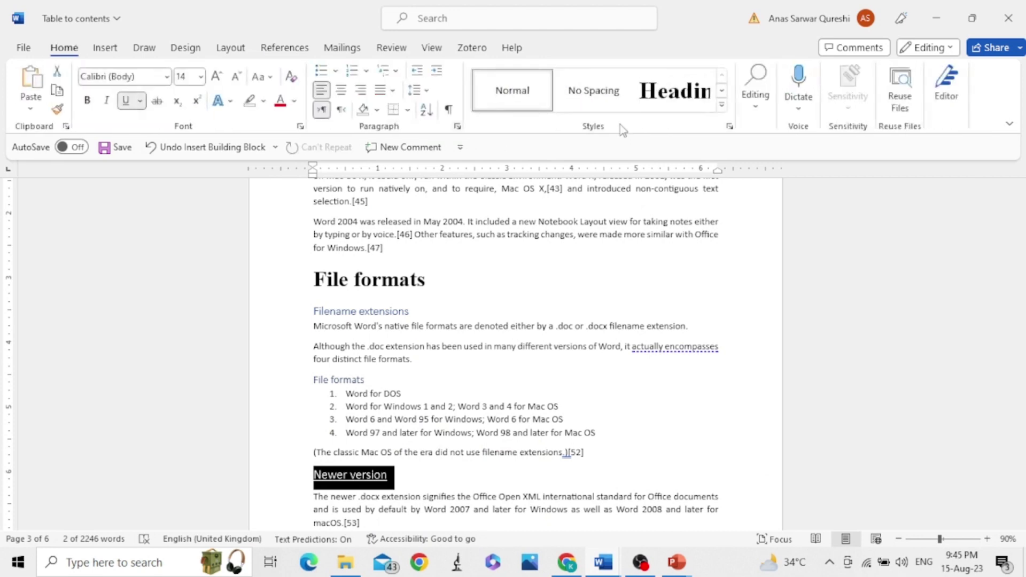
{"action": "left_click", "coordinate": [721, 105]}
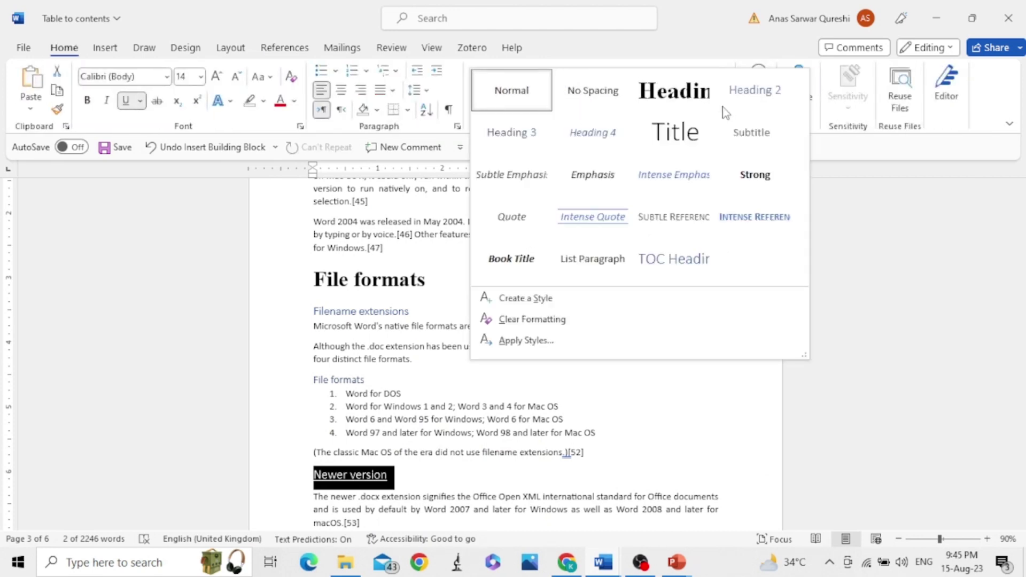
{"action": "left_click", "coordinate": [511, 134]}
Update only the page numbers of the table of contents on the first page
{"action": "scroll", "coordinate": [509, 284], "scroll_direction": "up", "scroll_amount": 5}
{"action": "scroll", "coordinate": [509, 284], "scroll_direction": "up", "scroll_amount": 10}
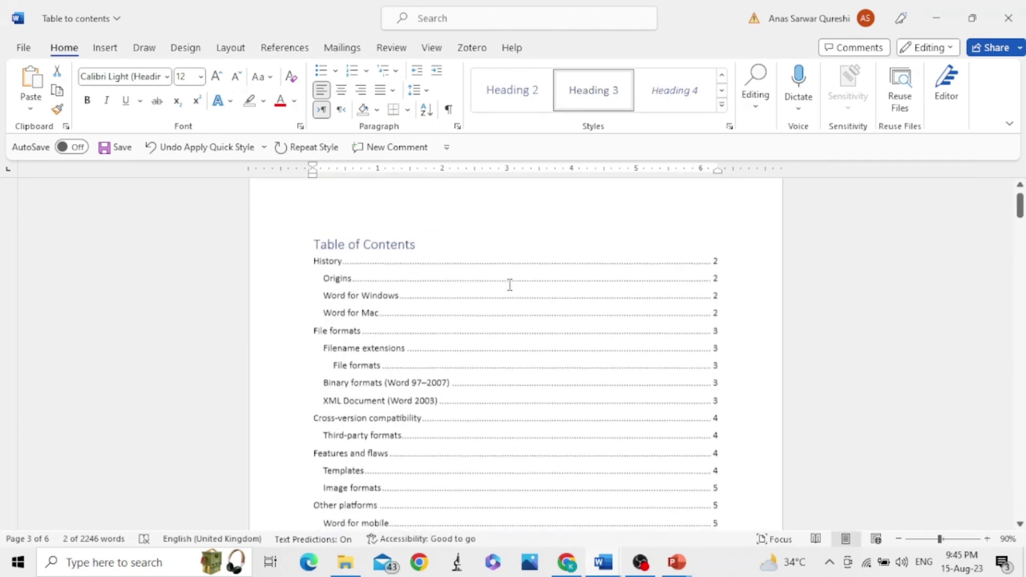
{"action": "left_click", "coordinate": [329, 319]}
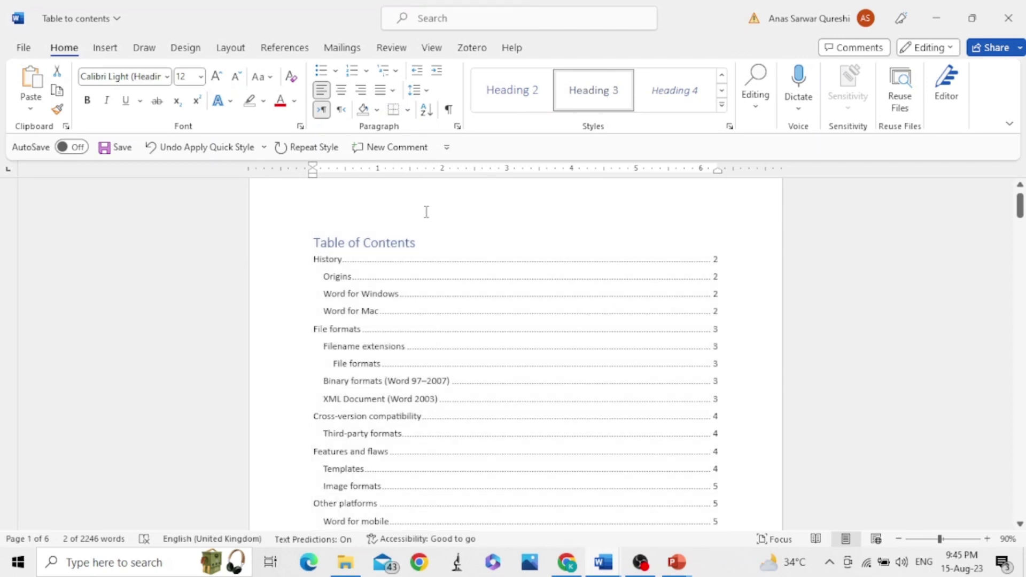
{"action": "left_click", "coordinate": [425, 255]}
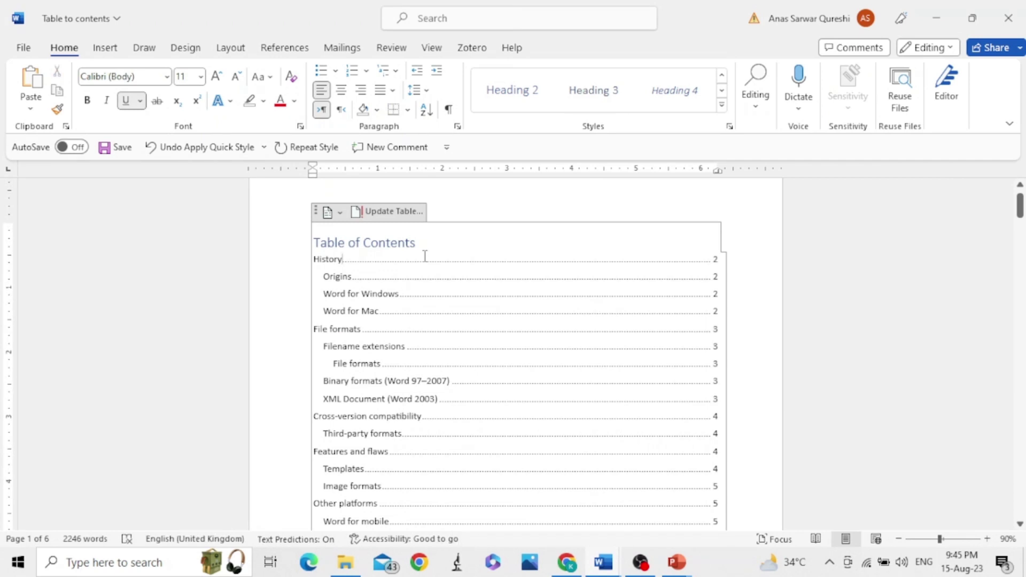
{"action": "left_click", "coordinate": [392, 212]}
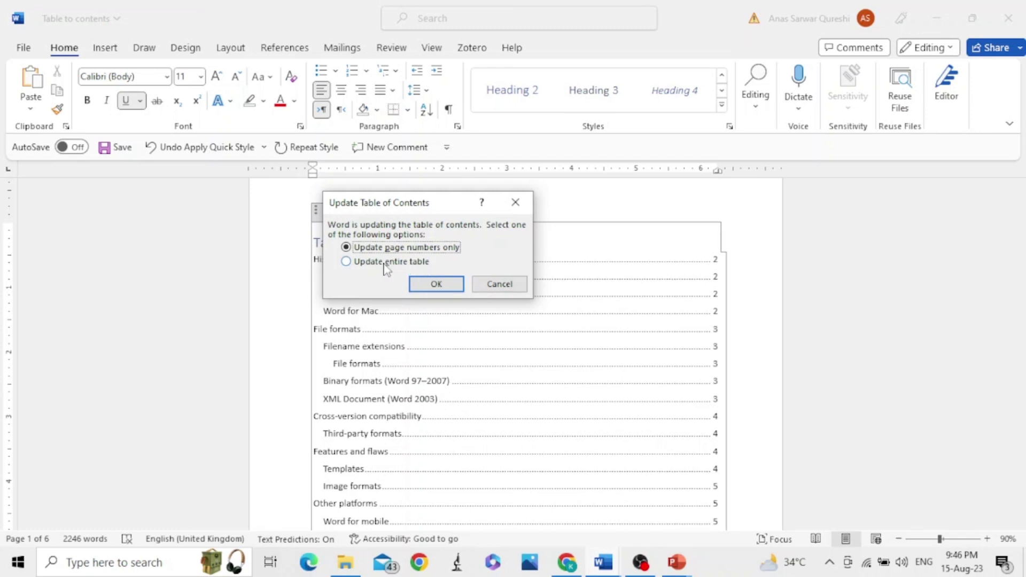
{"action": "left_click", "coordinate": [354, 262]}
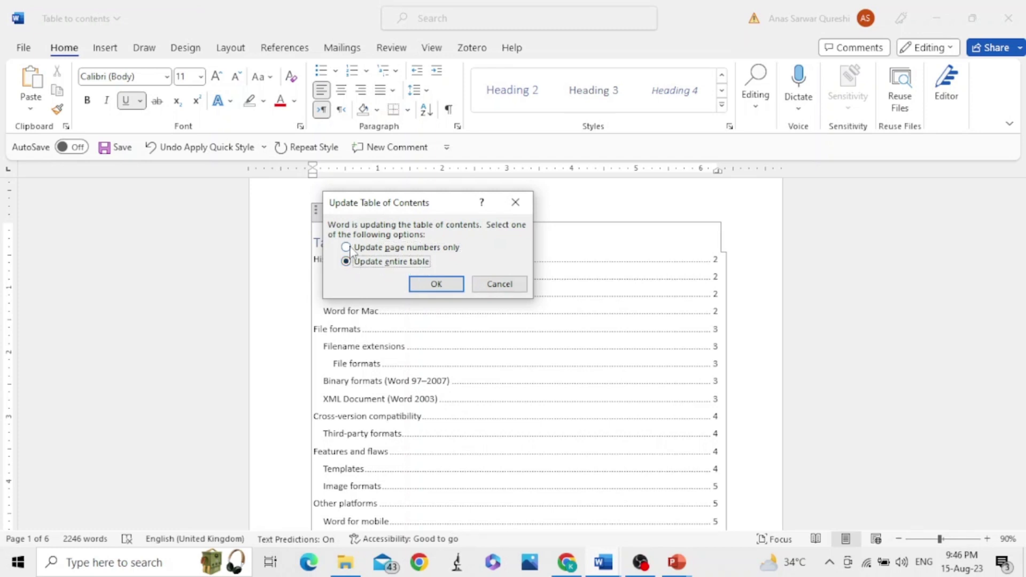
{"action": "left_click", "coordinate": [430, 251]}
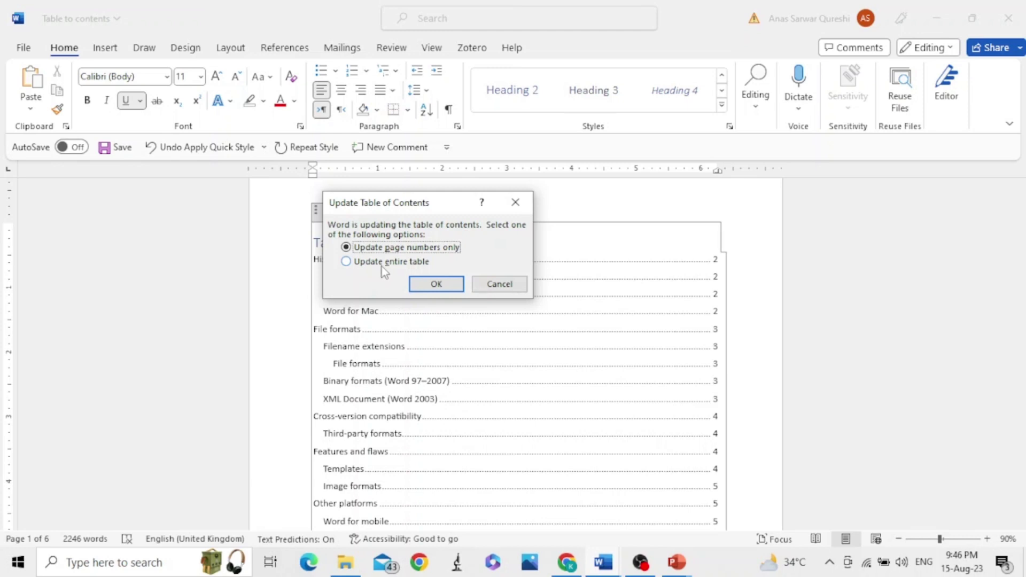
{"action": "left_click", "coordinate": [428, 284]}
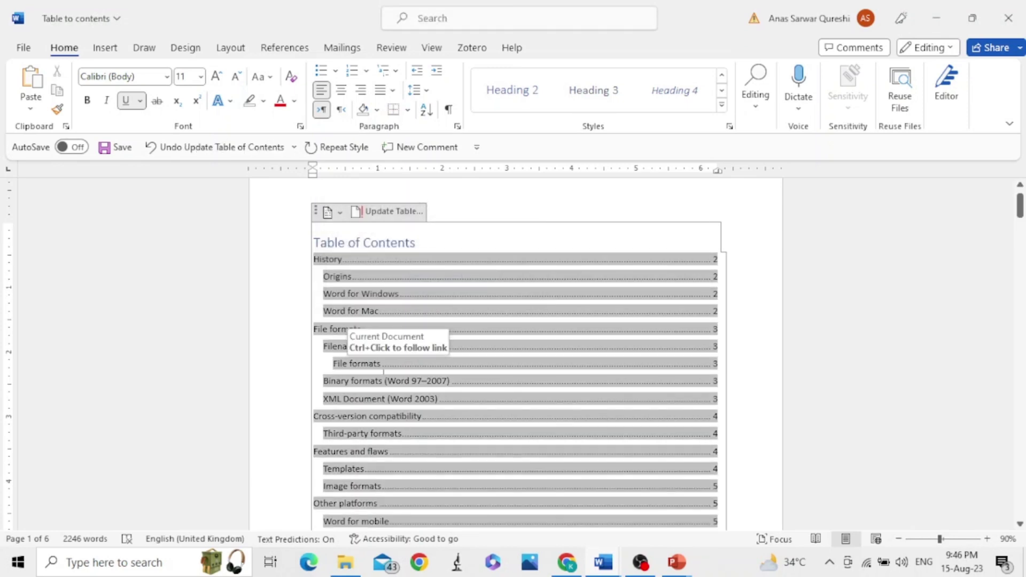
Update the entire table of contents, including its heading entries, and check the listing
{"action": "left_click", "coordinate": [382, 213]}
{"action": "left_click", "coordinate": [388, 265]}
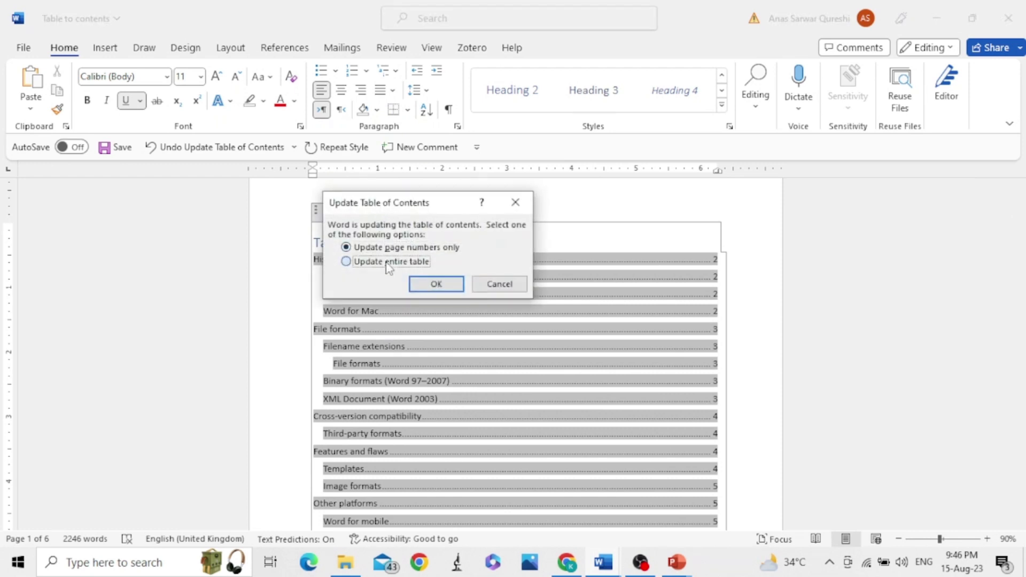
{"action": "left_click", "coordinate": [436, 285]}
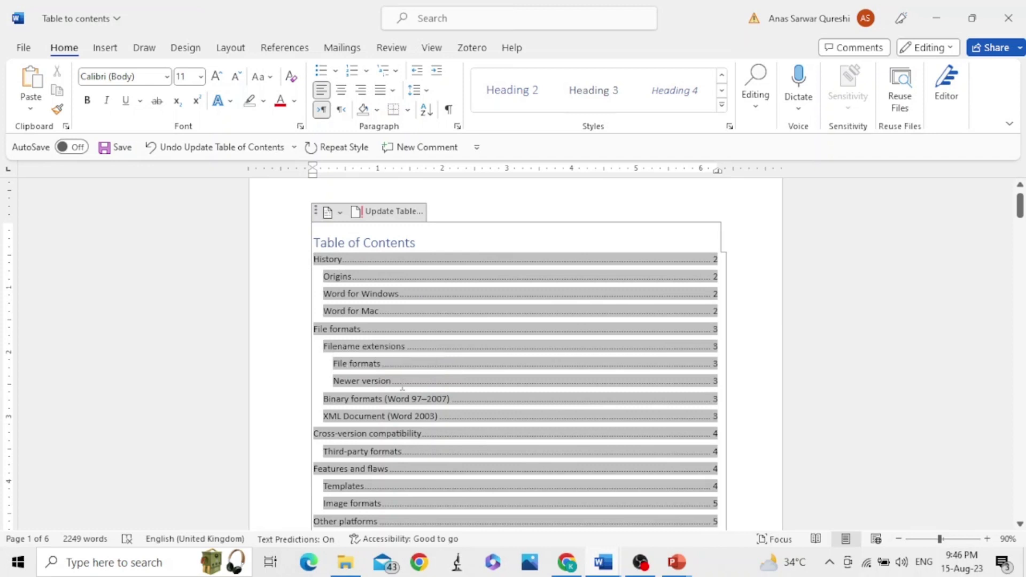
{"action": "scroll", "coordinate": [718, 399], "scroll_direction": "down", "scroll_amount": 3}
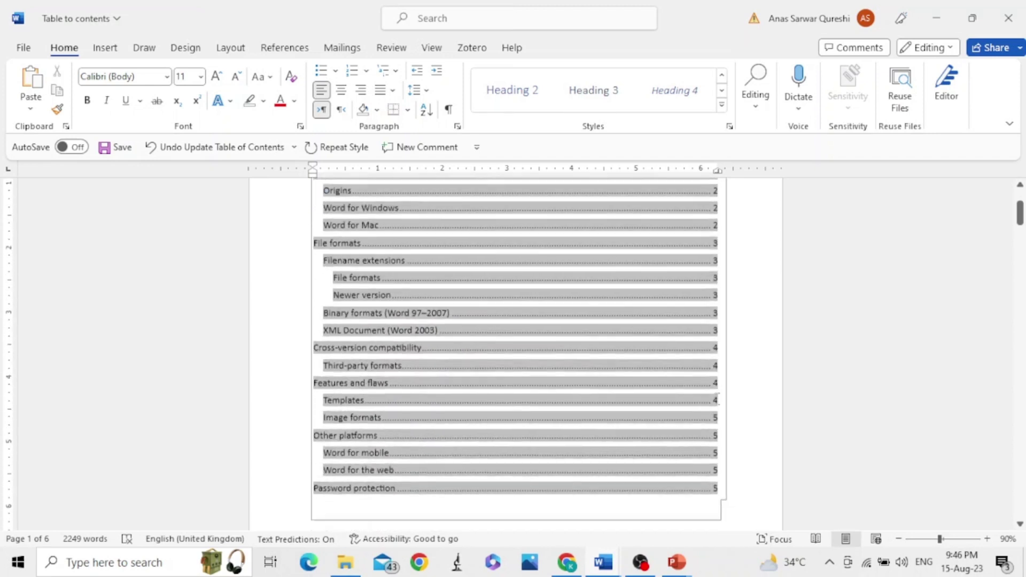
{"action": "scroll", "coordinate": [718, 398], "scroll_direction": "up", "scroll_amount": 4}
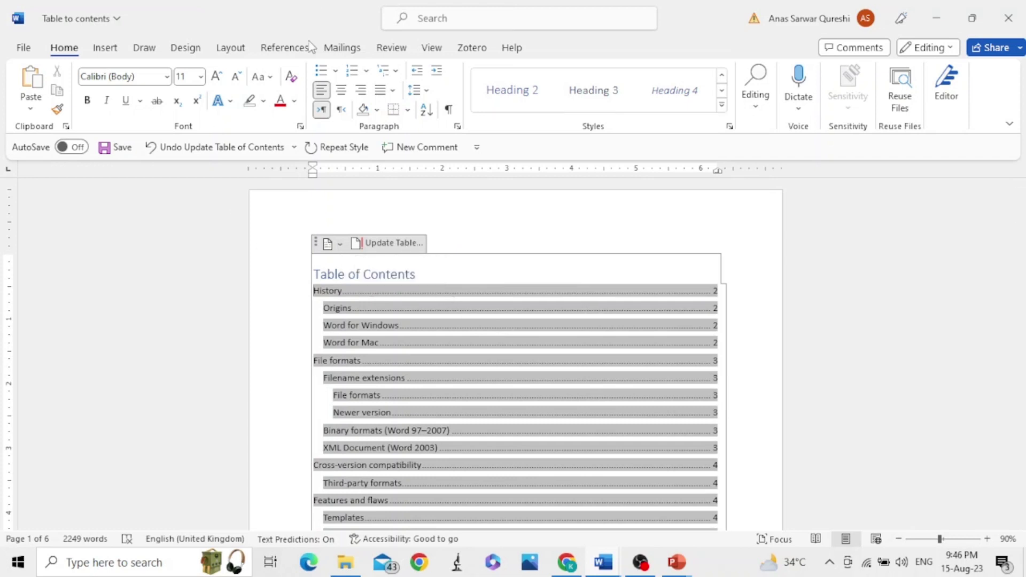
Remove the table of contents from the first page
{"action": "left_click", "coordinate": [275, 51]}
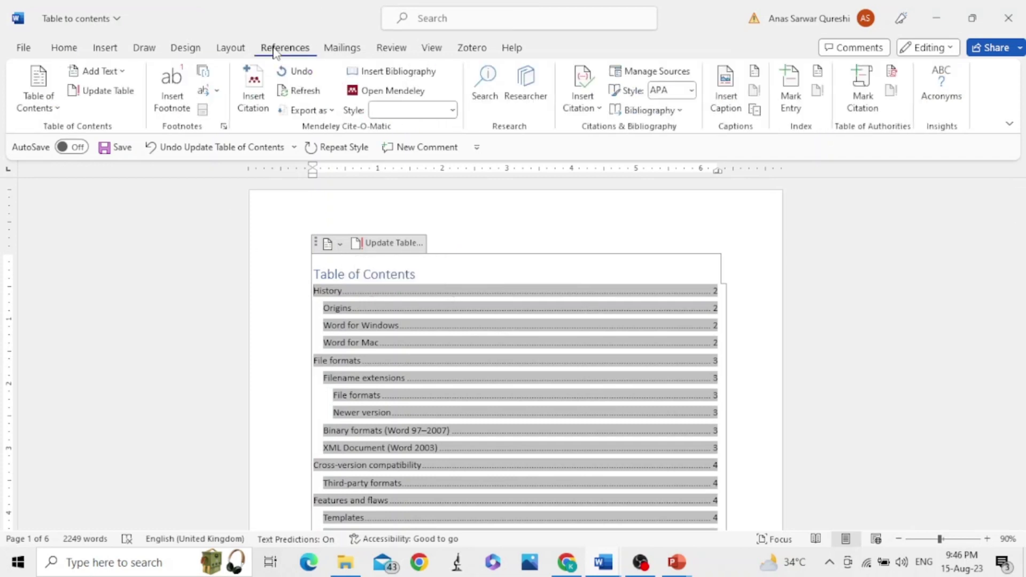
{"action": "left_click", "coordinate": [50, 109]}
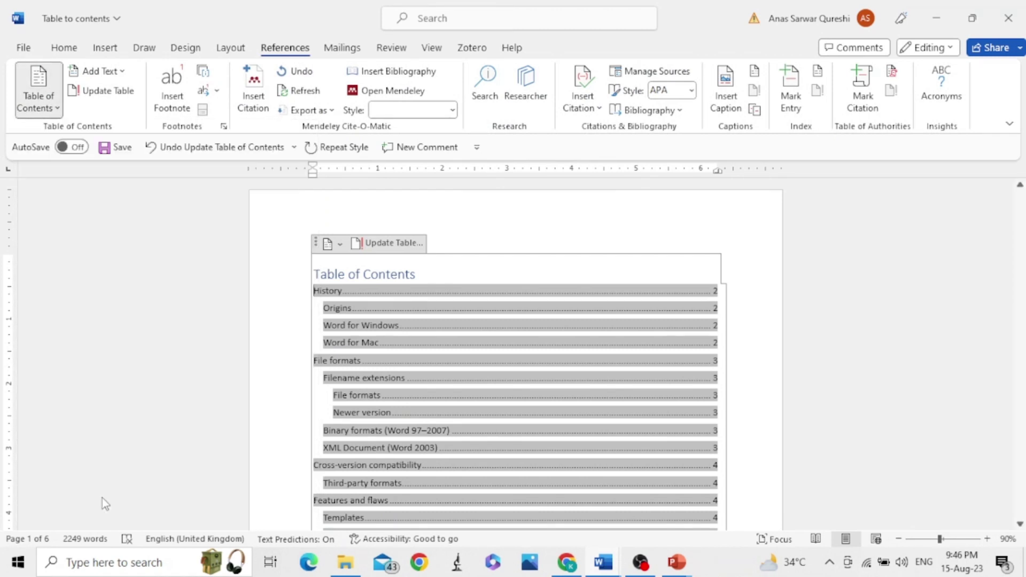
{"action": "left_click", "coordinate": [101, 493]}
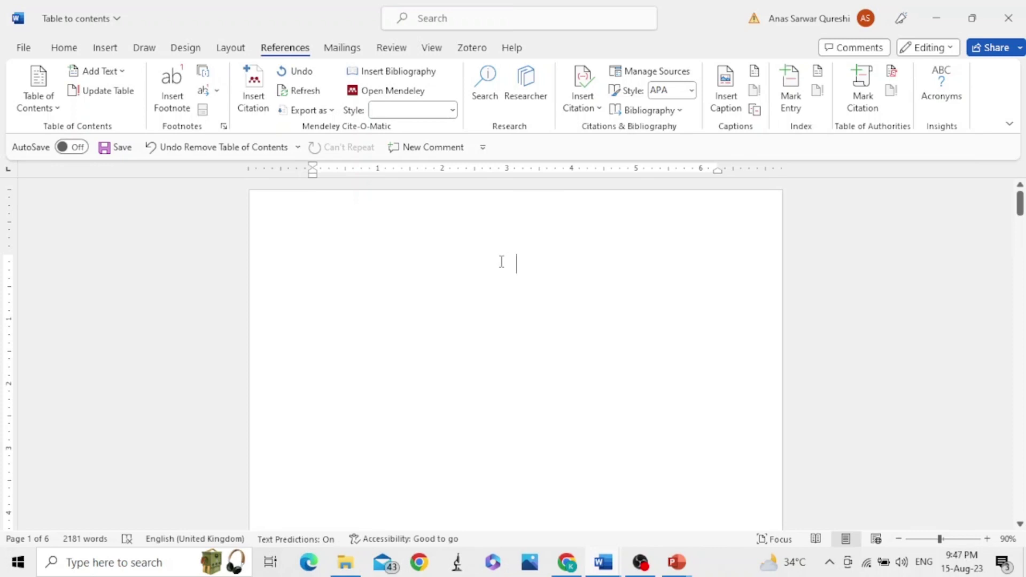
Insert the Automatic Table 2 table of contents on the empty first page again and check it against the document's headings
{"action": "left_click", "coordinate": [42, 107]}
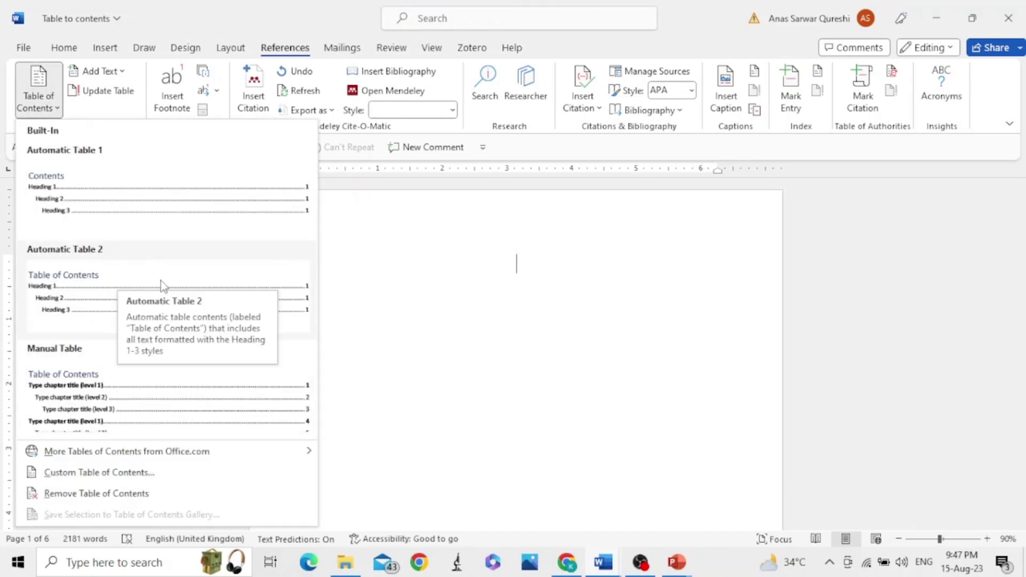
{"action": "left_click", "coordinate": [188, 286]}
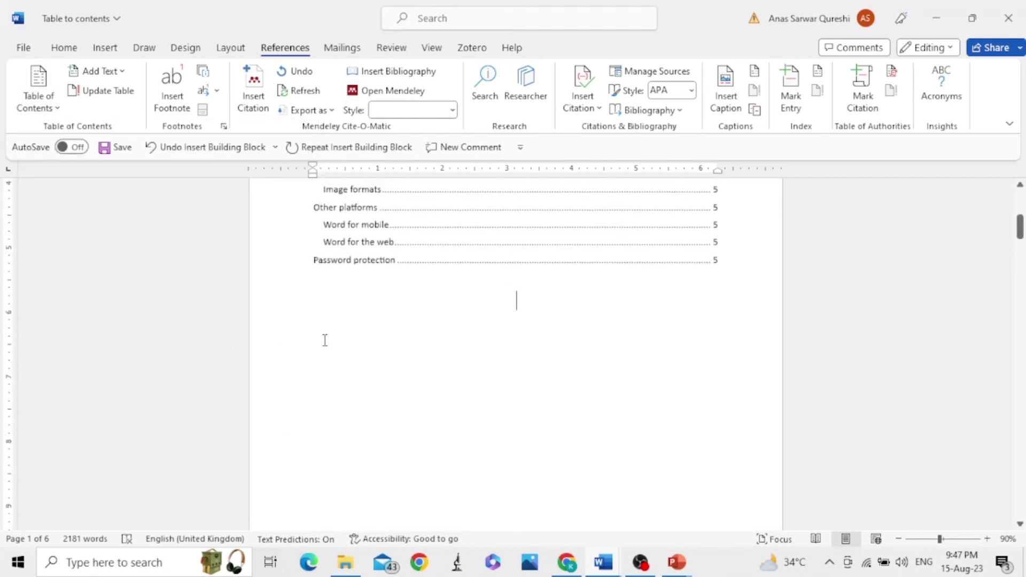
{"action": "scroll", "coordinate": [324, 340], "scroll_direction": "up", "scroll_amount": 3}
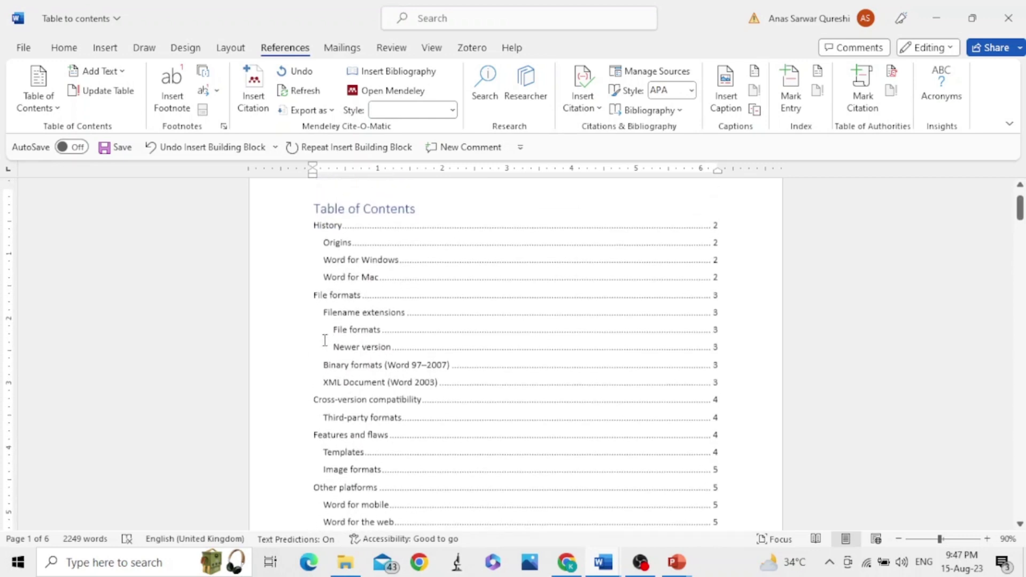
{"action": "left_click", "coordinate": [324, 340]}
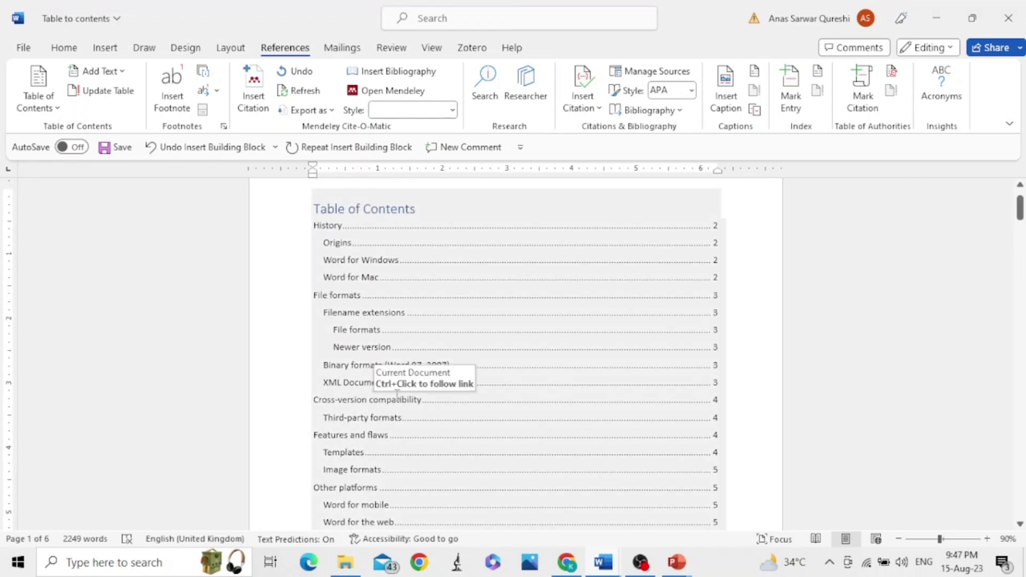
{"action": "scroll", "coordinate": [726, 351], "scroll_direction": "down", "scroll_amount": 5}
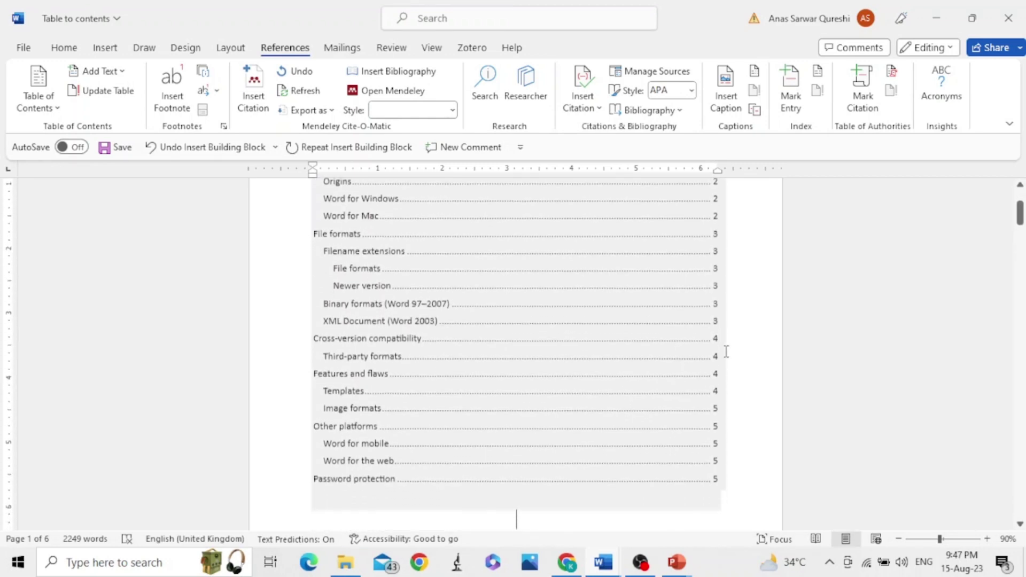
{"action": "scroll", "coordinate": [725, 351], "scroll_direction": "down", "scroll_amount": 10}
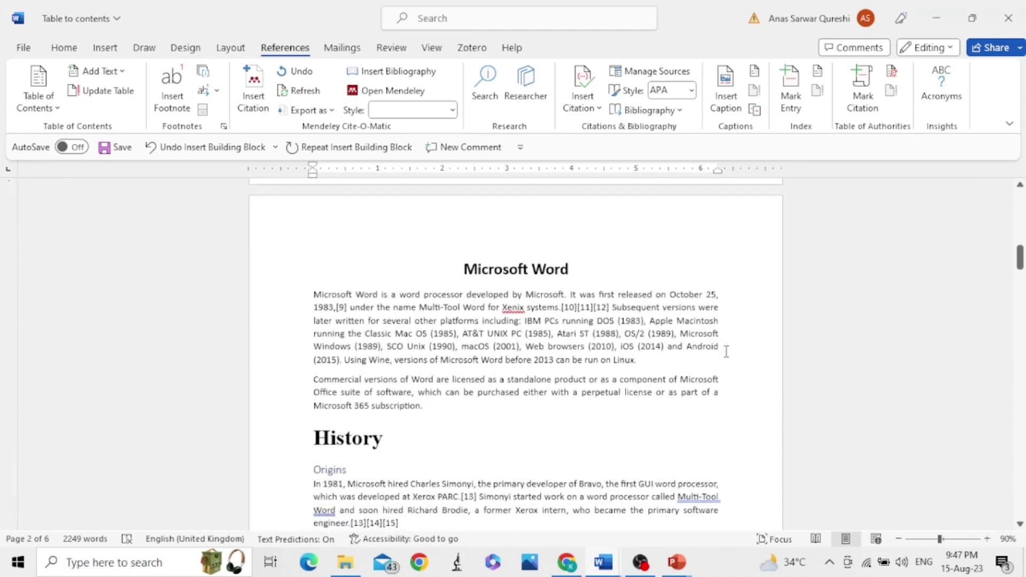
{"action": "scroll", "coordinate": [726, 351], "scroll_direction": "down", "scroll_amount": 3}
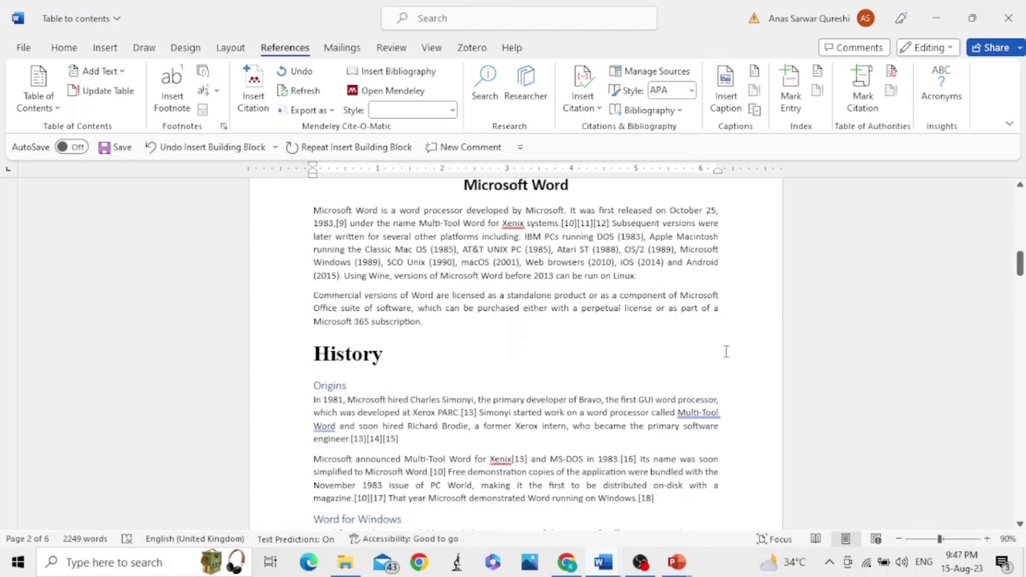
{"action": "scroll", "coordinate": [726, 351], "scroll_direction": "down", "scroll_amount": 1}
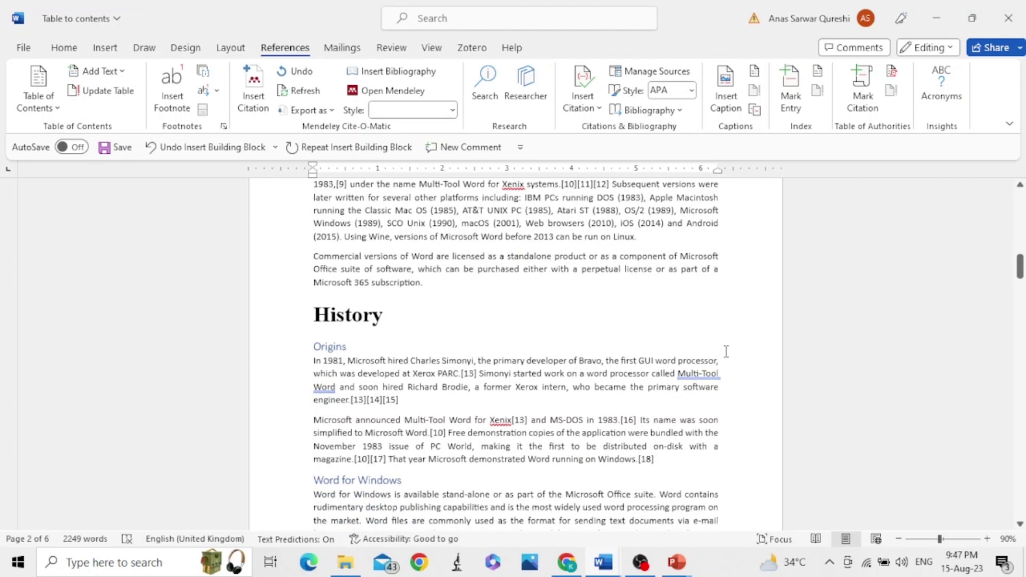